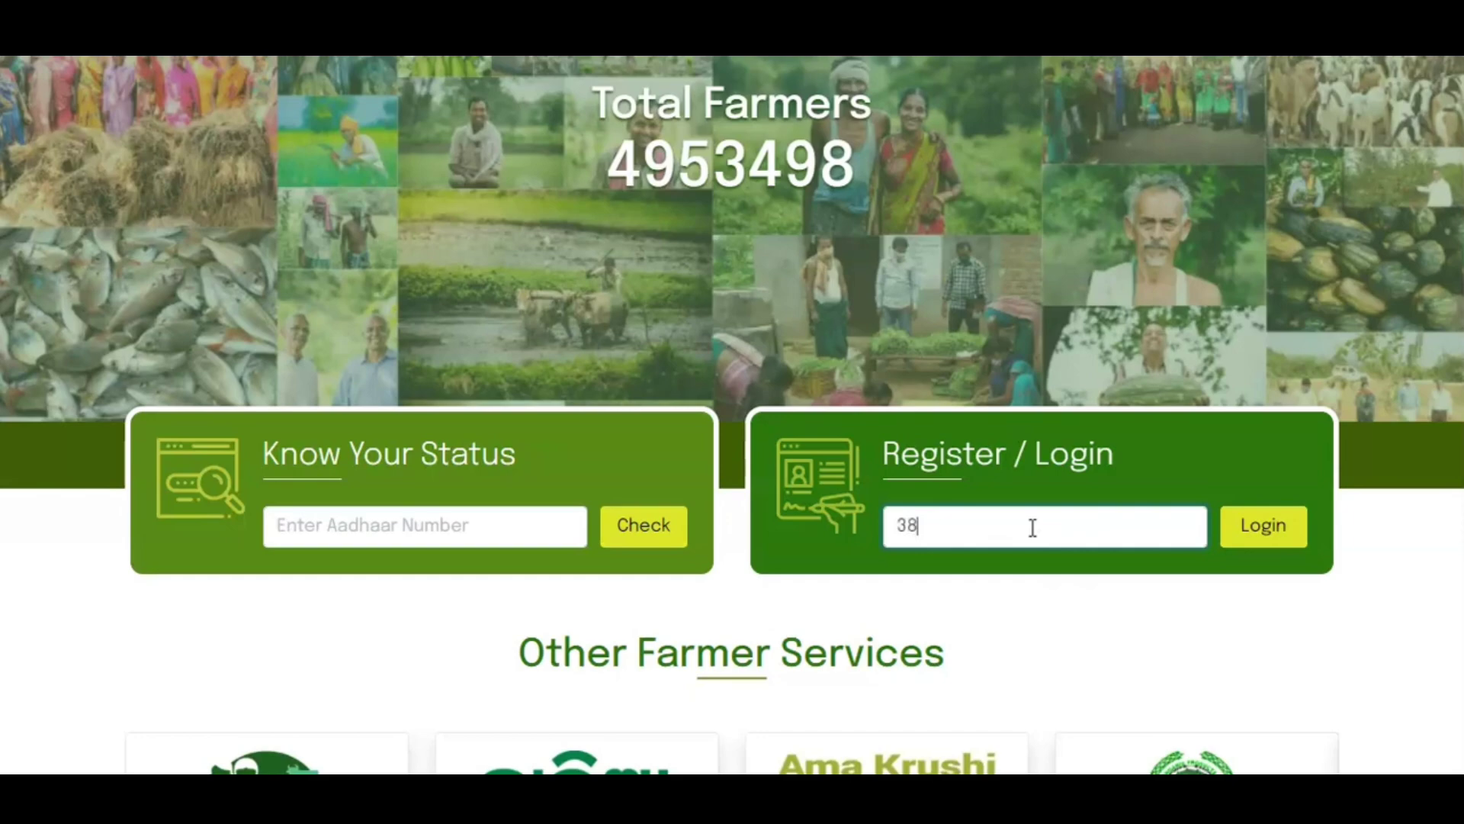
# Step: Submit the Aadhaar number, then enter and verify the one-time password to sign in
pyautogui.click(1260, 525)
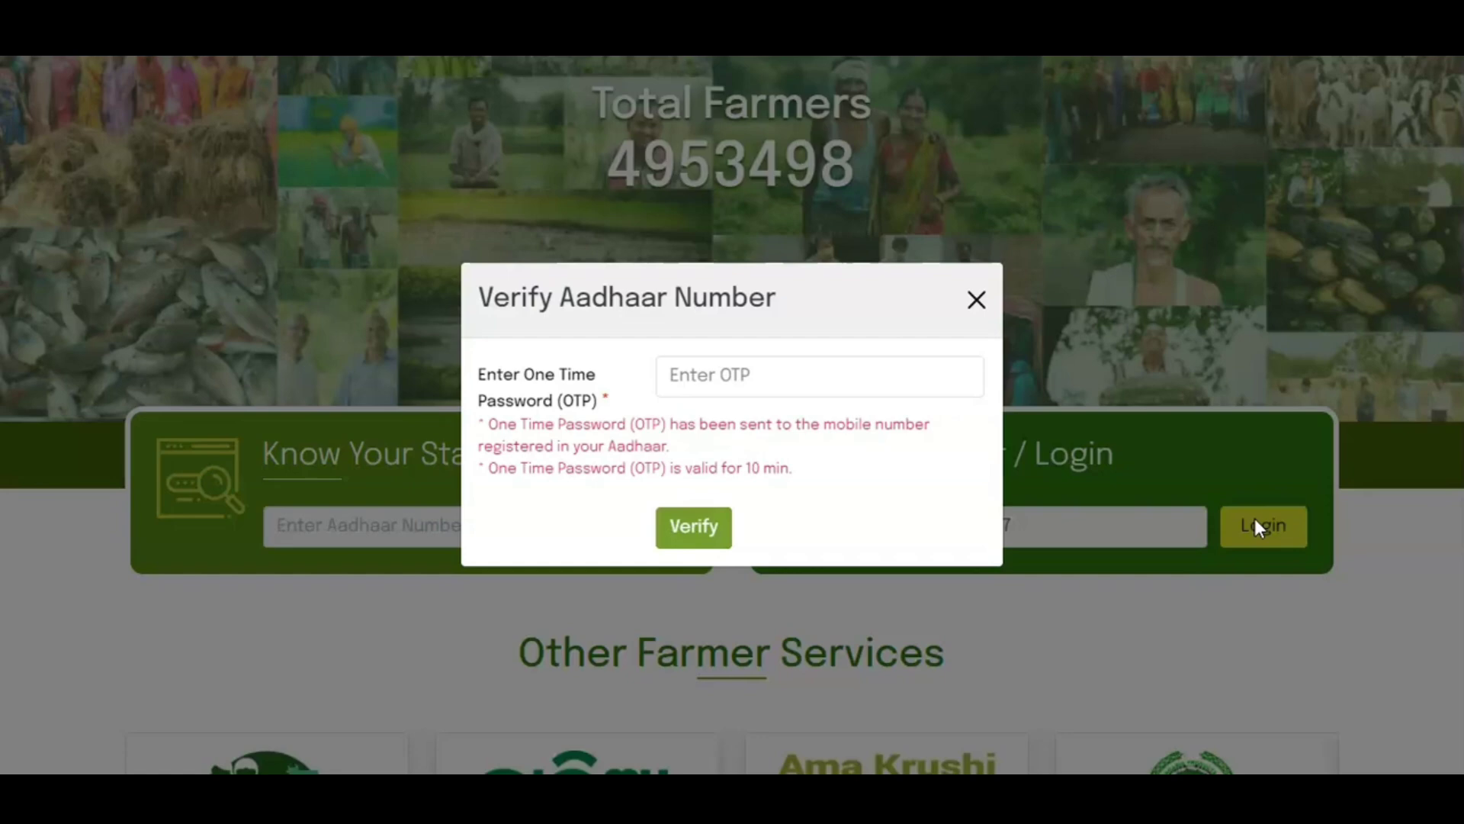
pyautogui.click(735, 375)
pyautogui.click(717, 375)
pyautogui.write('7')
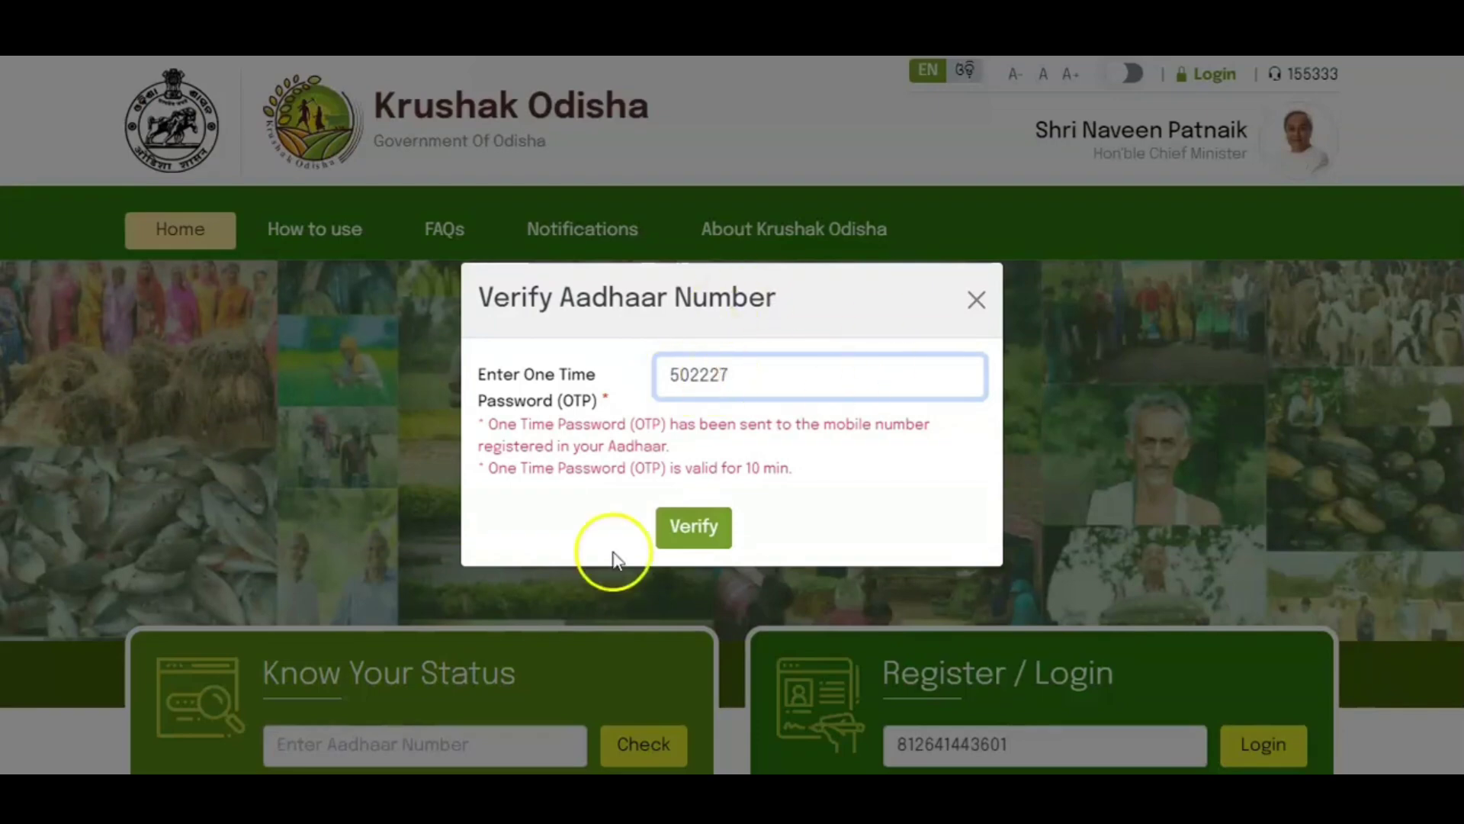
pyautogui.click(692, 534)
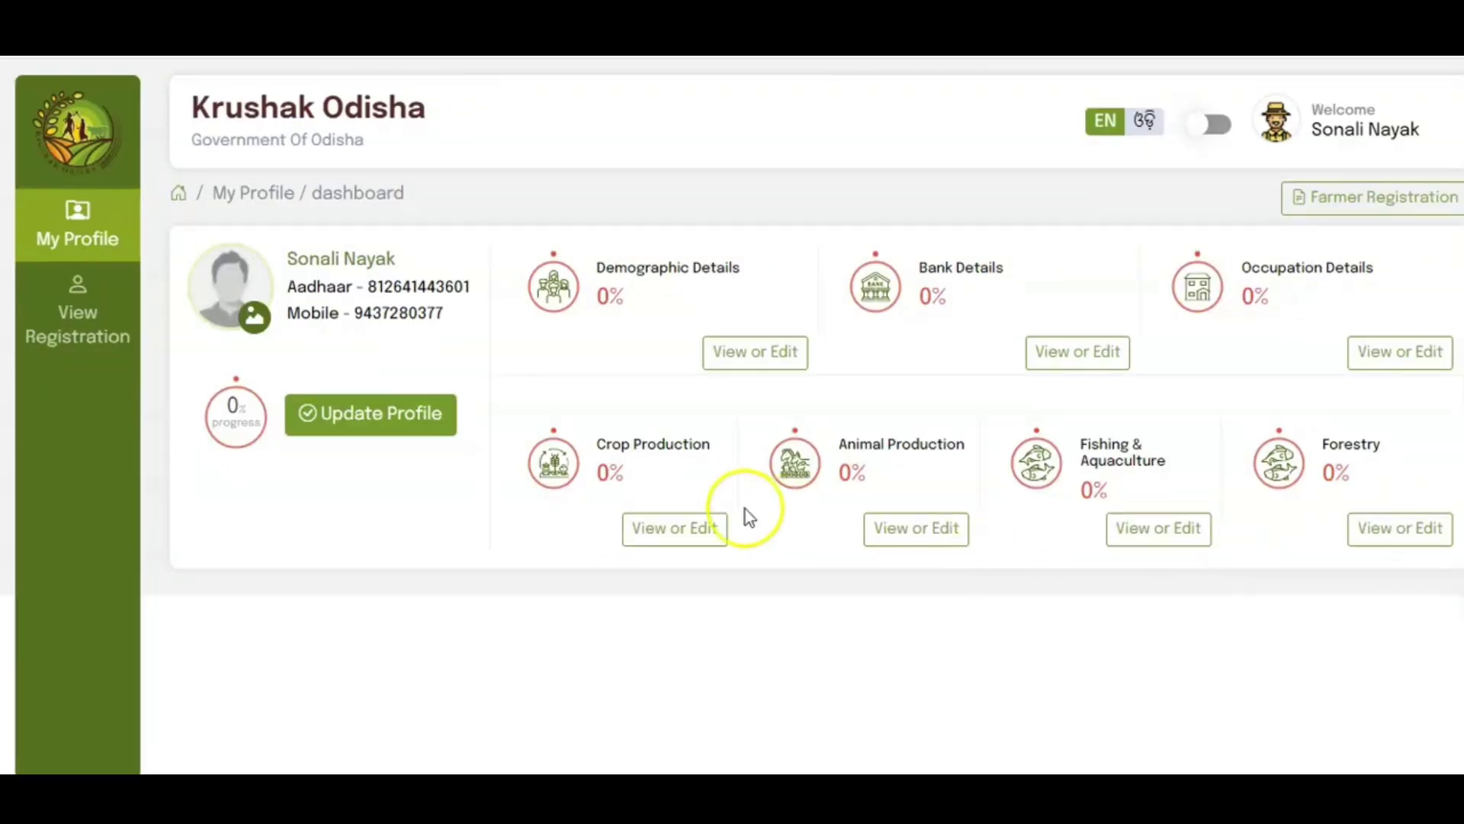
# Step: Open the farmer's Demographic Details form through Update Profile
pyautogui.click(363, 421)
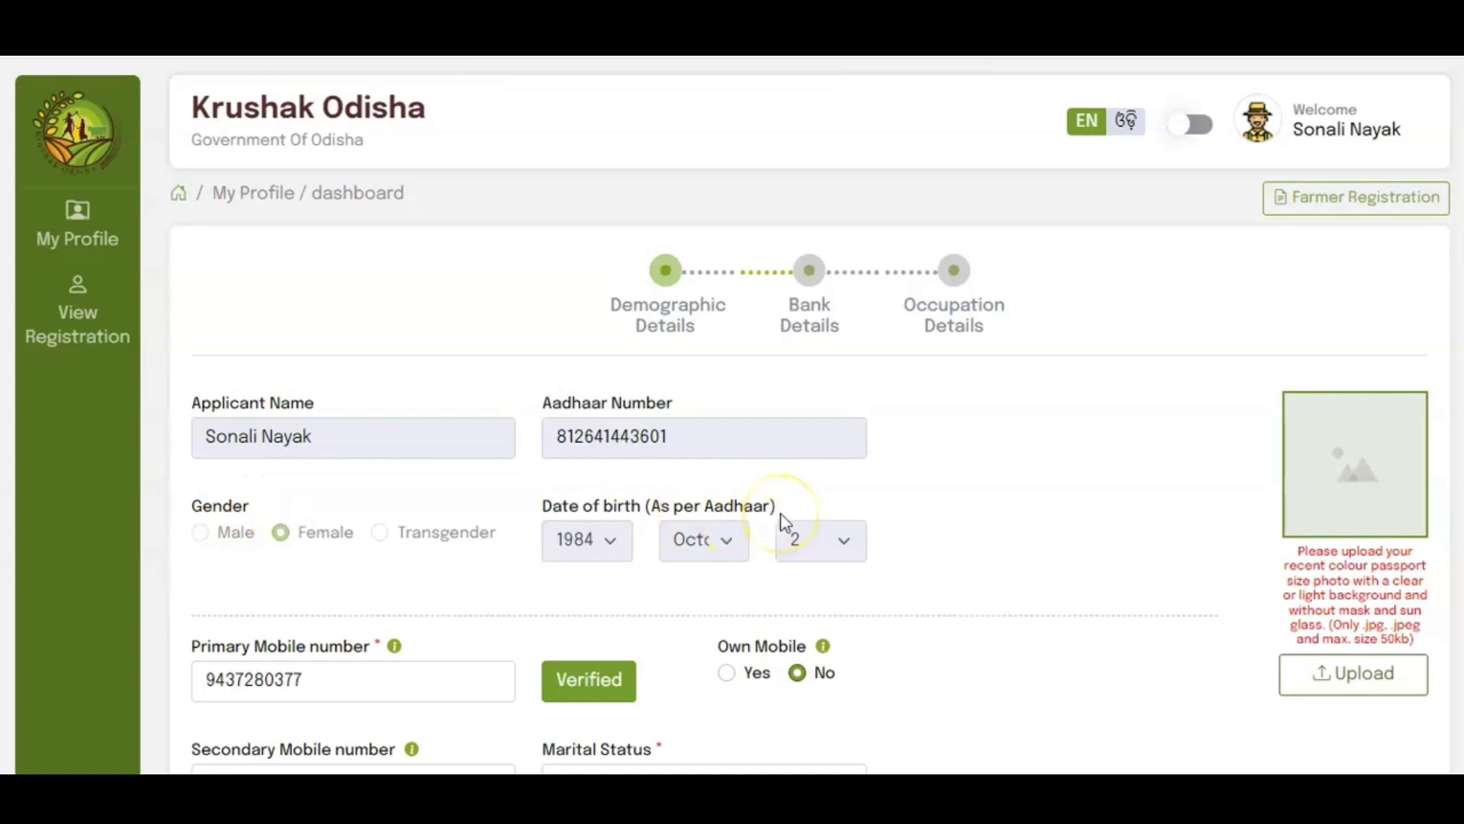
pyautogui.moveTo(319, 595)
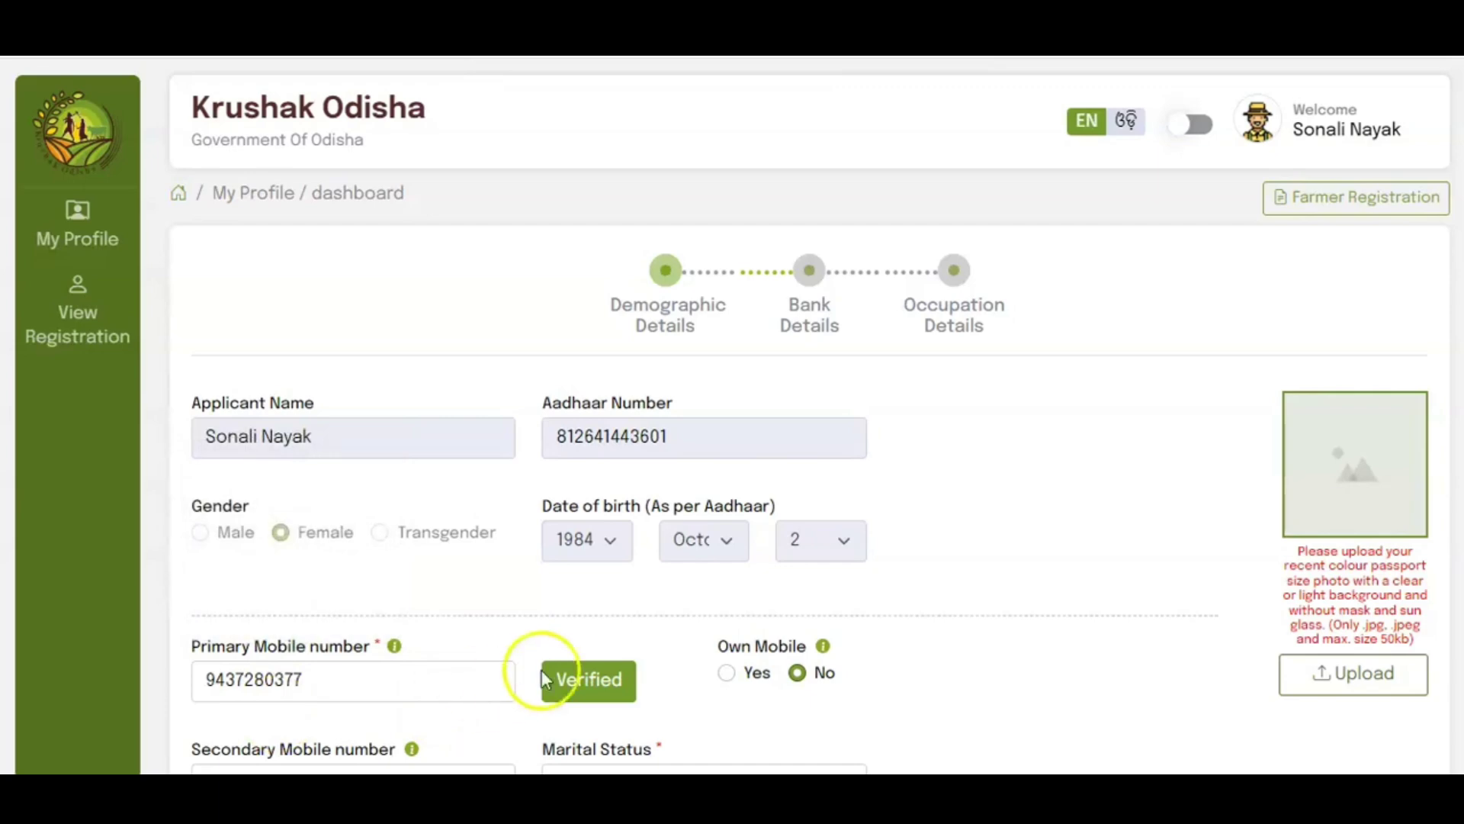
# Step: Attach the applicant photo, set Married and General, and mark the mobile as the farmer's own
pyautogui.click(1365, 674)
pyautogui.click(532, 628)
pyautogui.click(1297, 743)
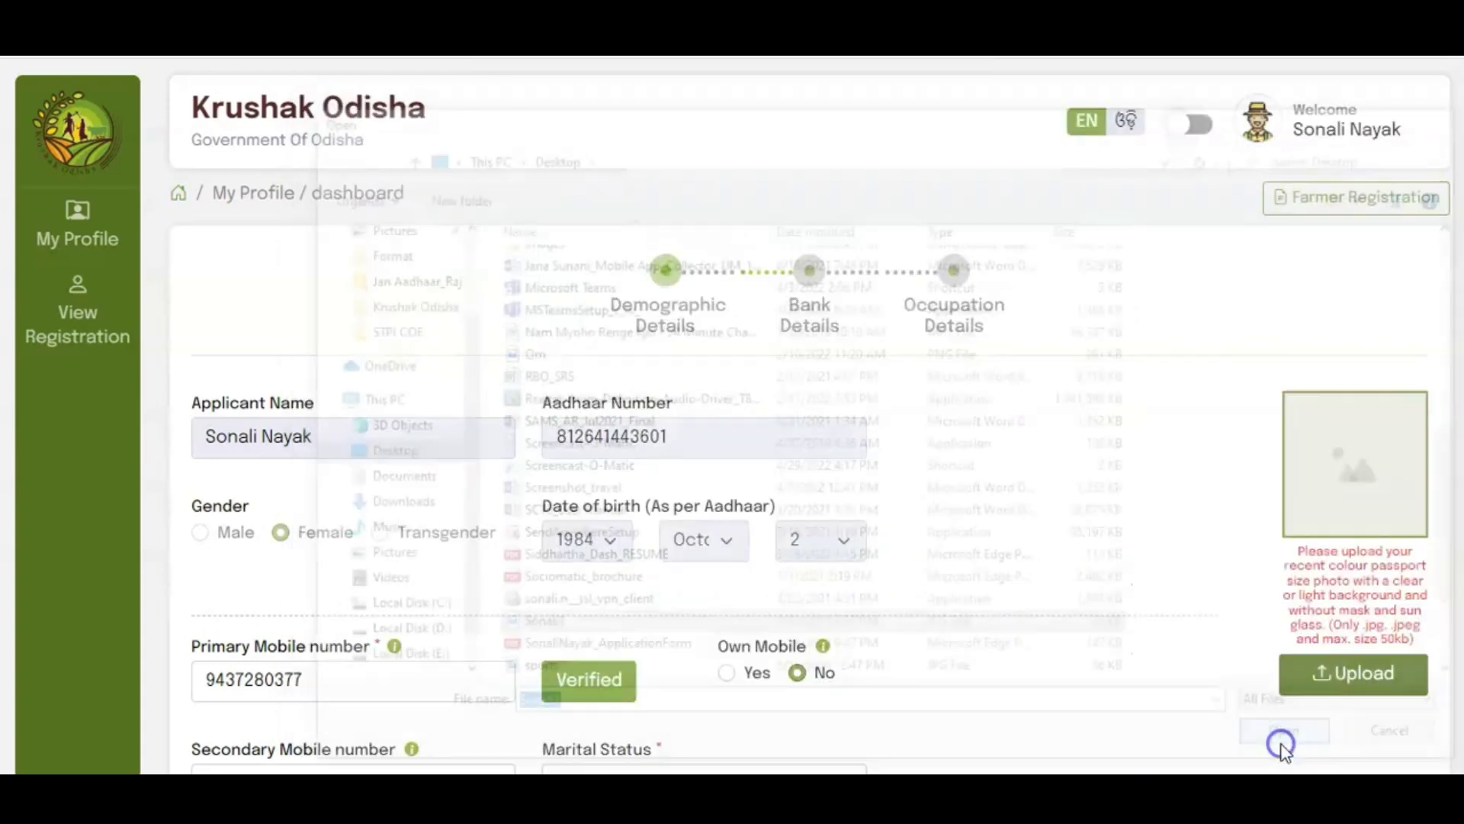
pyautogui.scroll(-2, 624, 702)
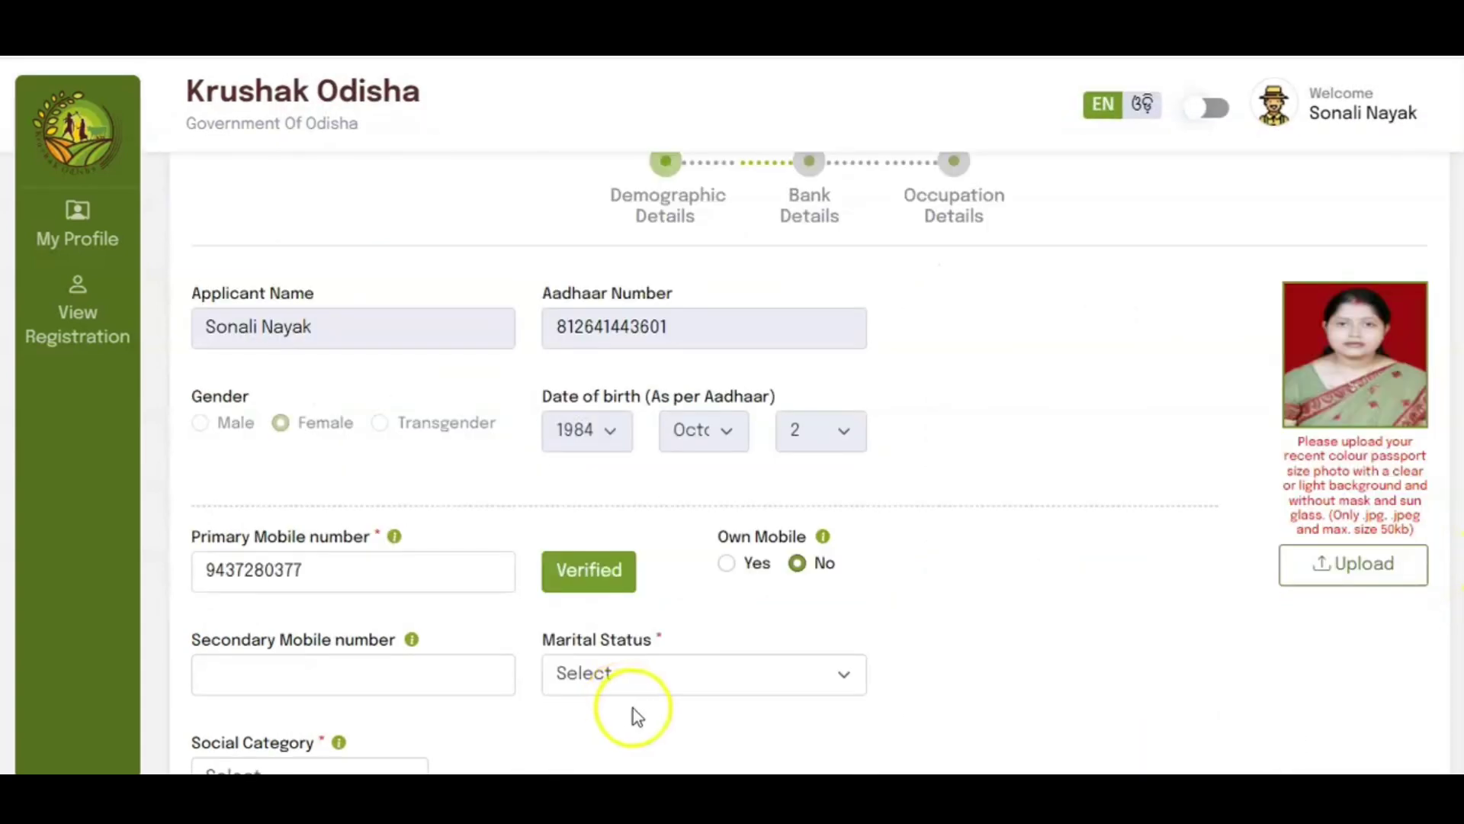
pyautogui.click(645, 678)
pyautogui.click(609, 549)
pyautogui.scroll(-4, 294, 565)
pyautogui.click(294, 558)
pyautogui.click(286, 611)
pyautogui.click(278, 611)
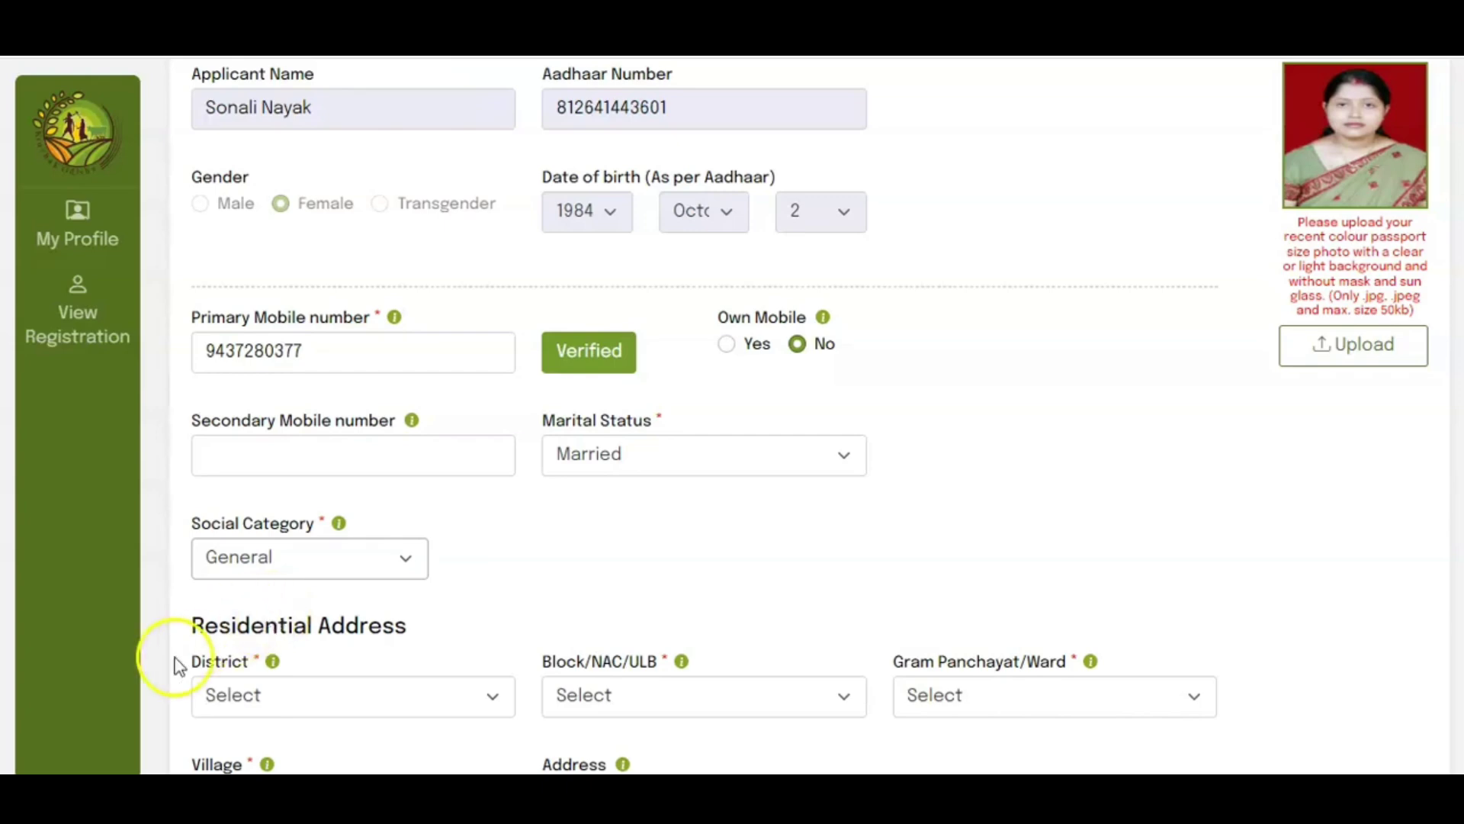
pyautogui.click(432, 460)
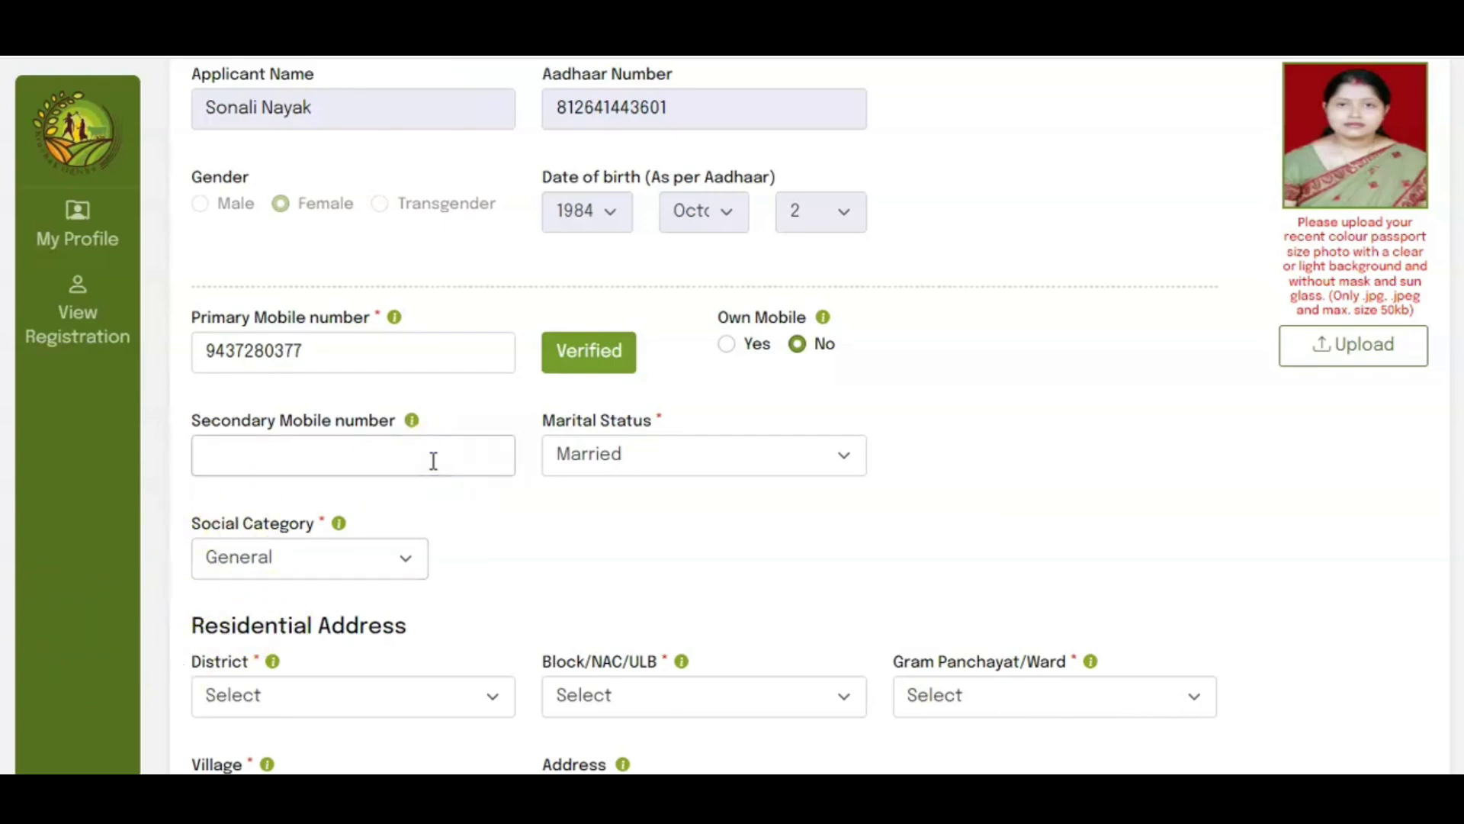
pyautogui.click(727, 344)
# Step: Enter the address: district ANGUL, block ANGUL, village Angarbandha, address 'Angul', then save
pyautogui.scroll(-3, 755, 347)
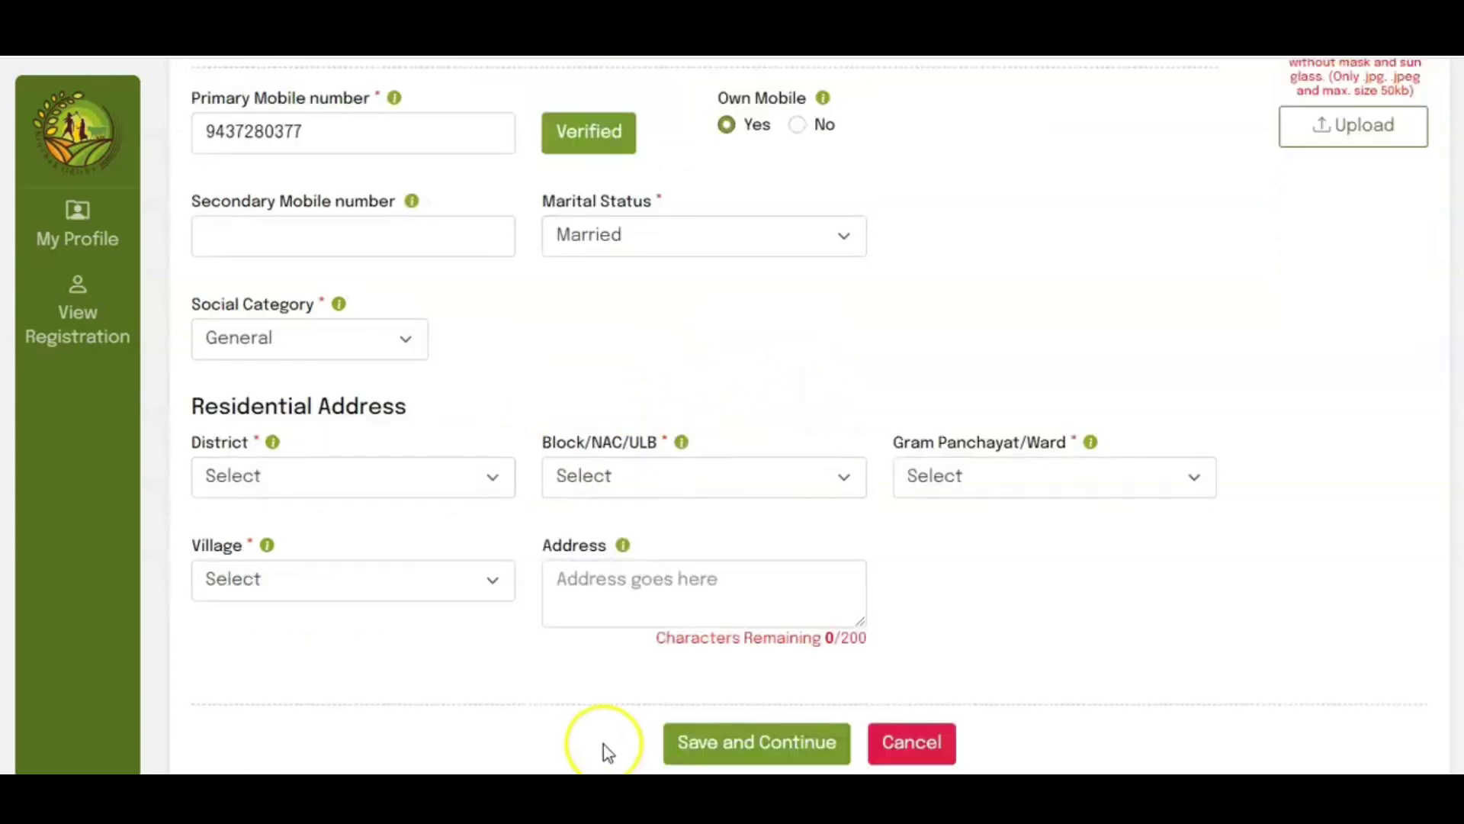
pyautogui.click(435, 492)
pyautogui.click(244, 58)
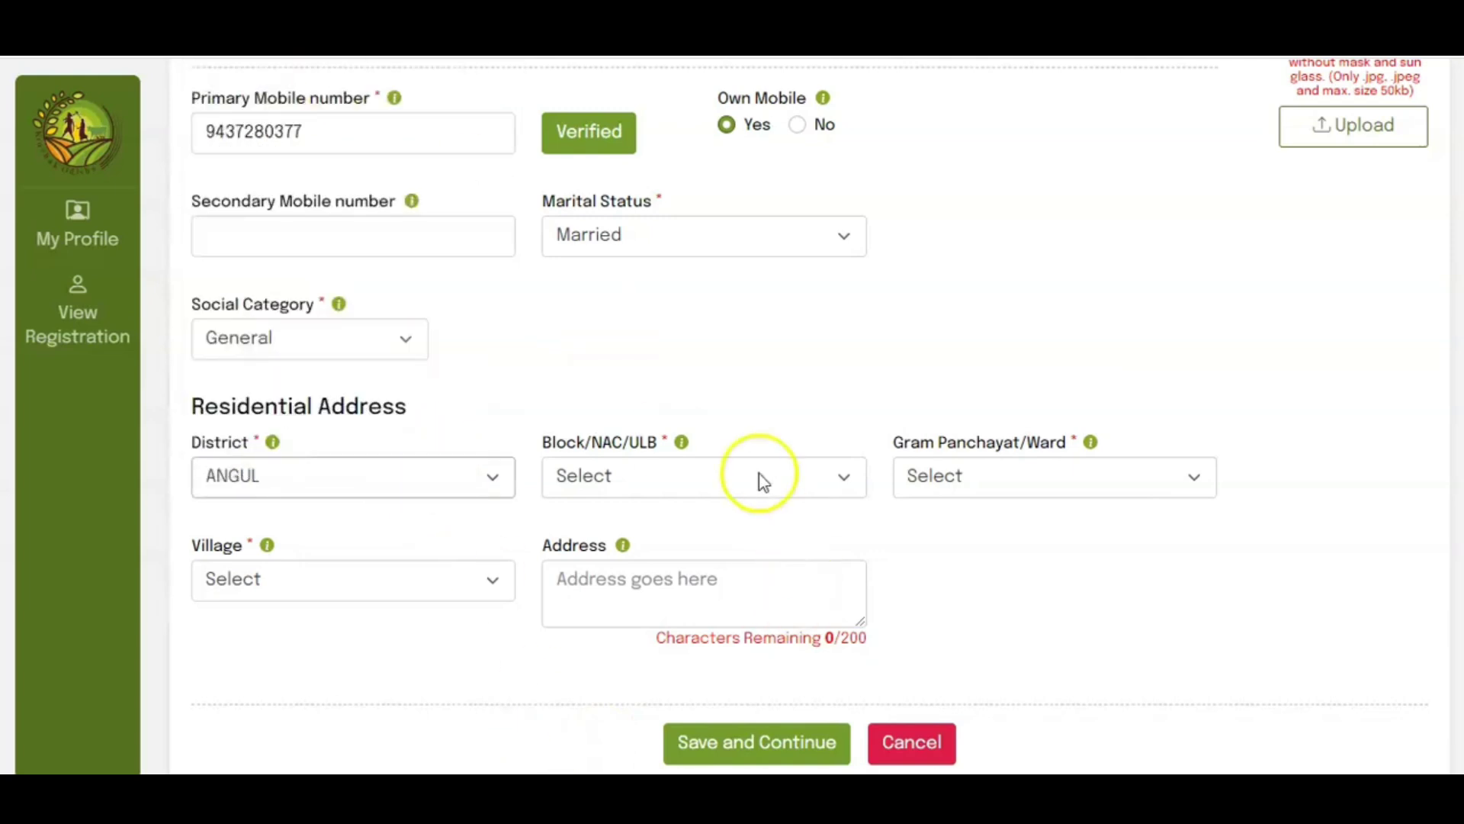
pyautogui.click(740, 475)
pyautogui.click(587, 513)
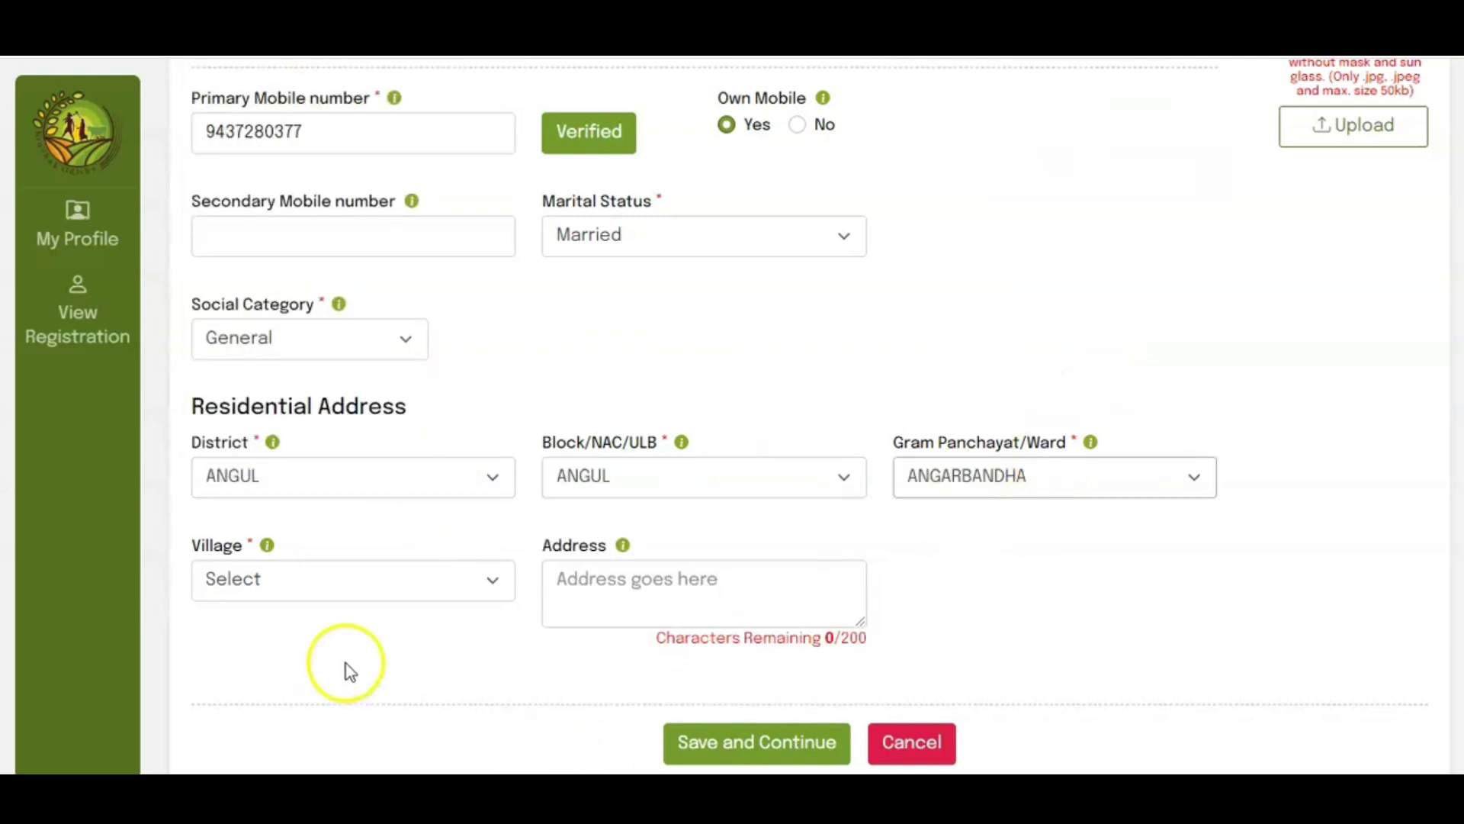
pyautogui.click(353, 596)
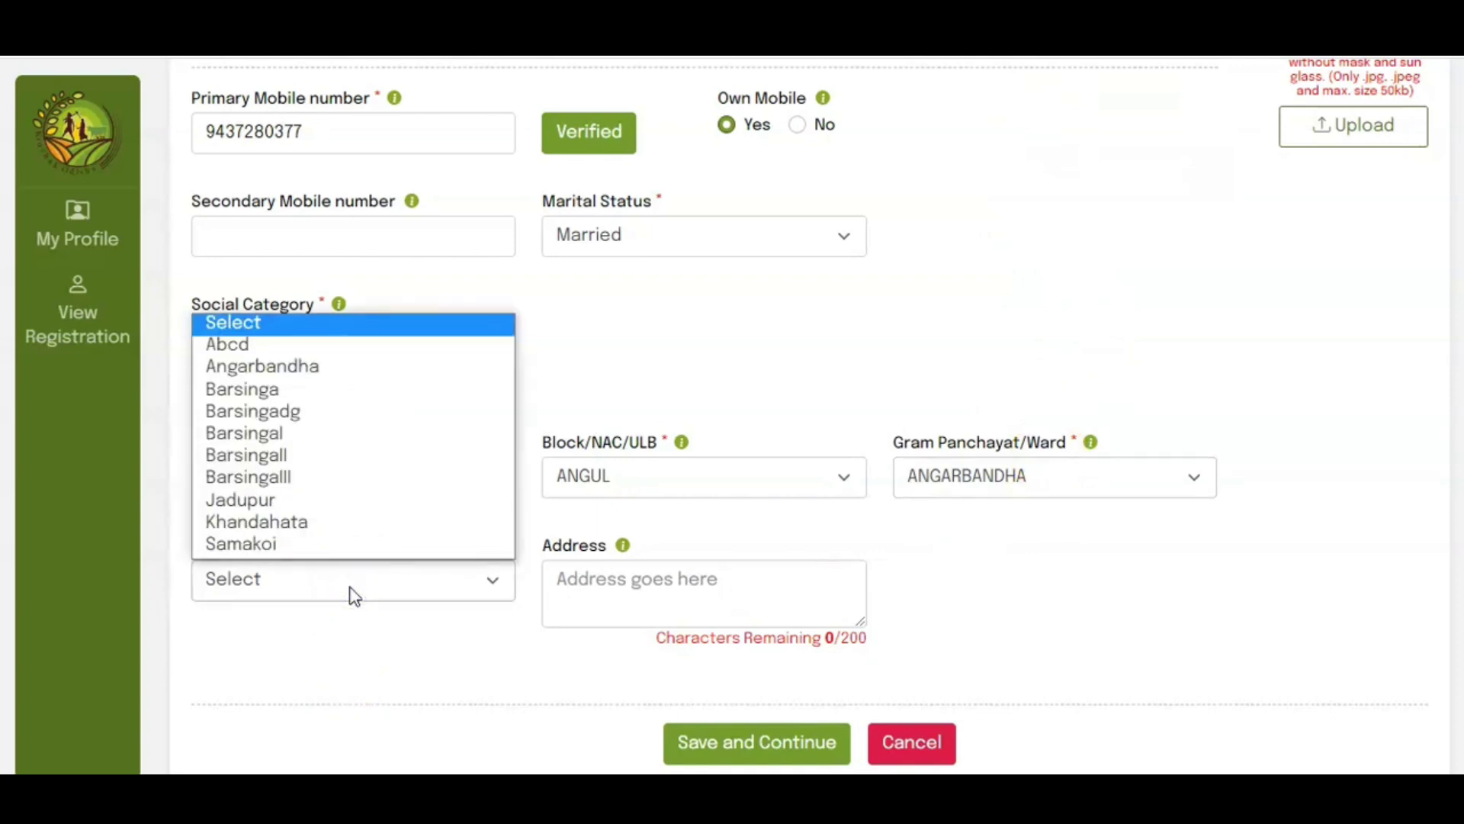
pyautogui.click(263, 366)
pyautogui.click(638, 591)
pyautogui.write('Ang')
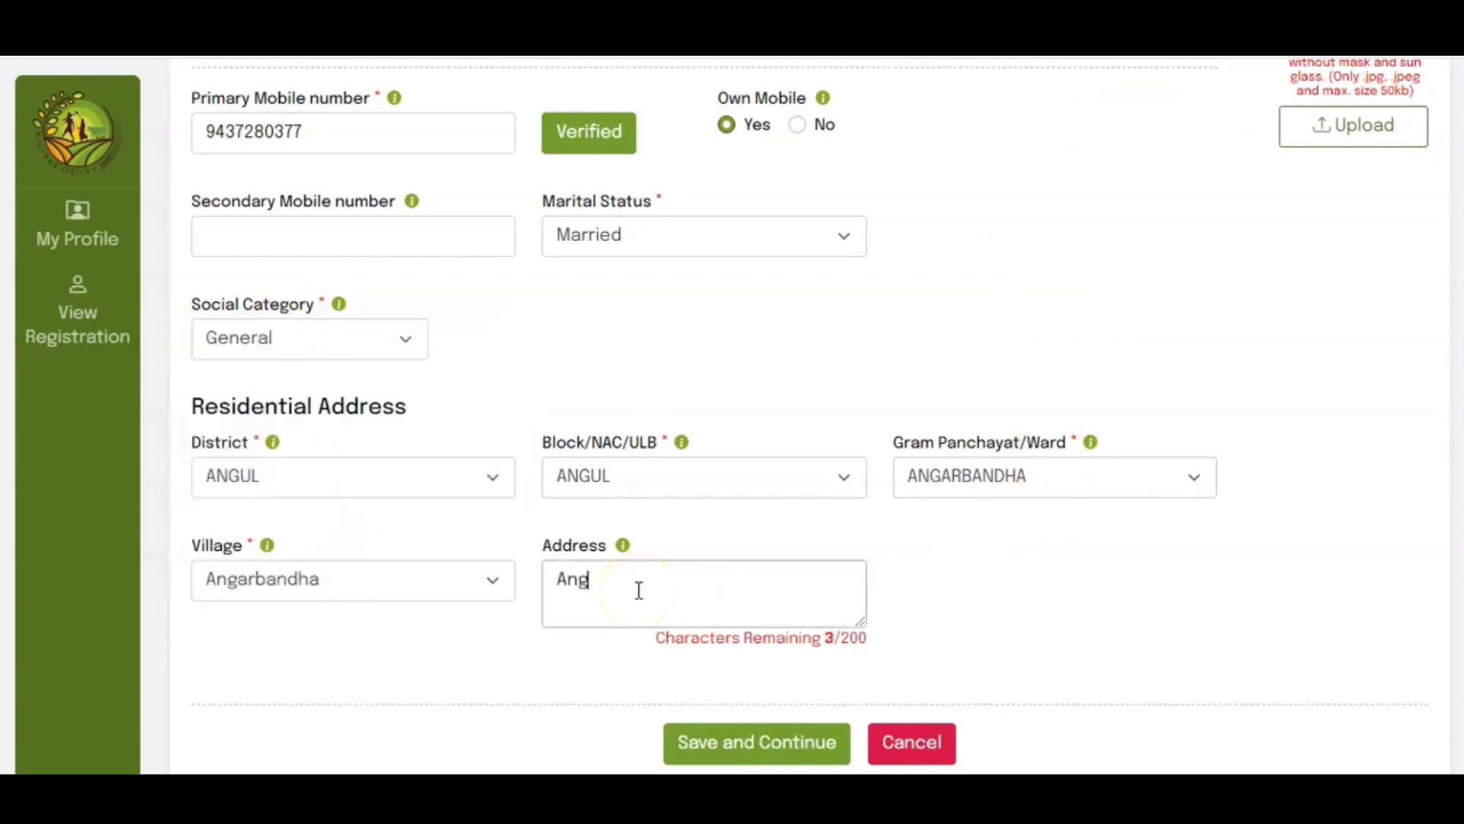
pyautogui.write('ul')
pyautogui.click(751, 743)
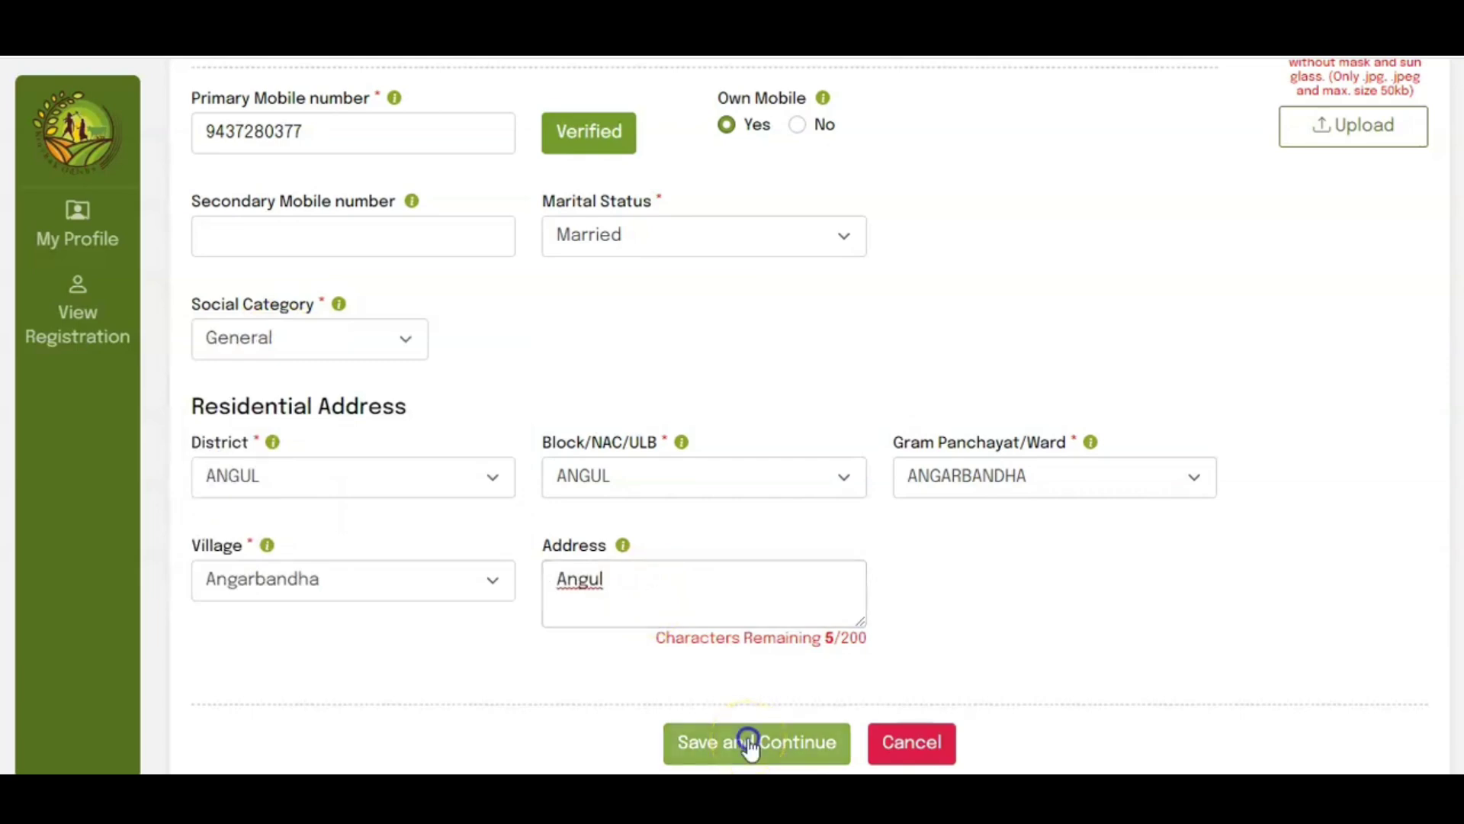
# Step: Confirm proceeding with the demographic details and acknowledge the record-saved message
pyautogui.click(703, 457)
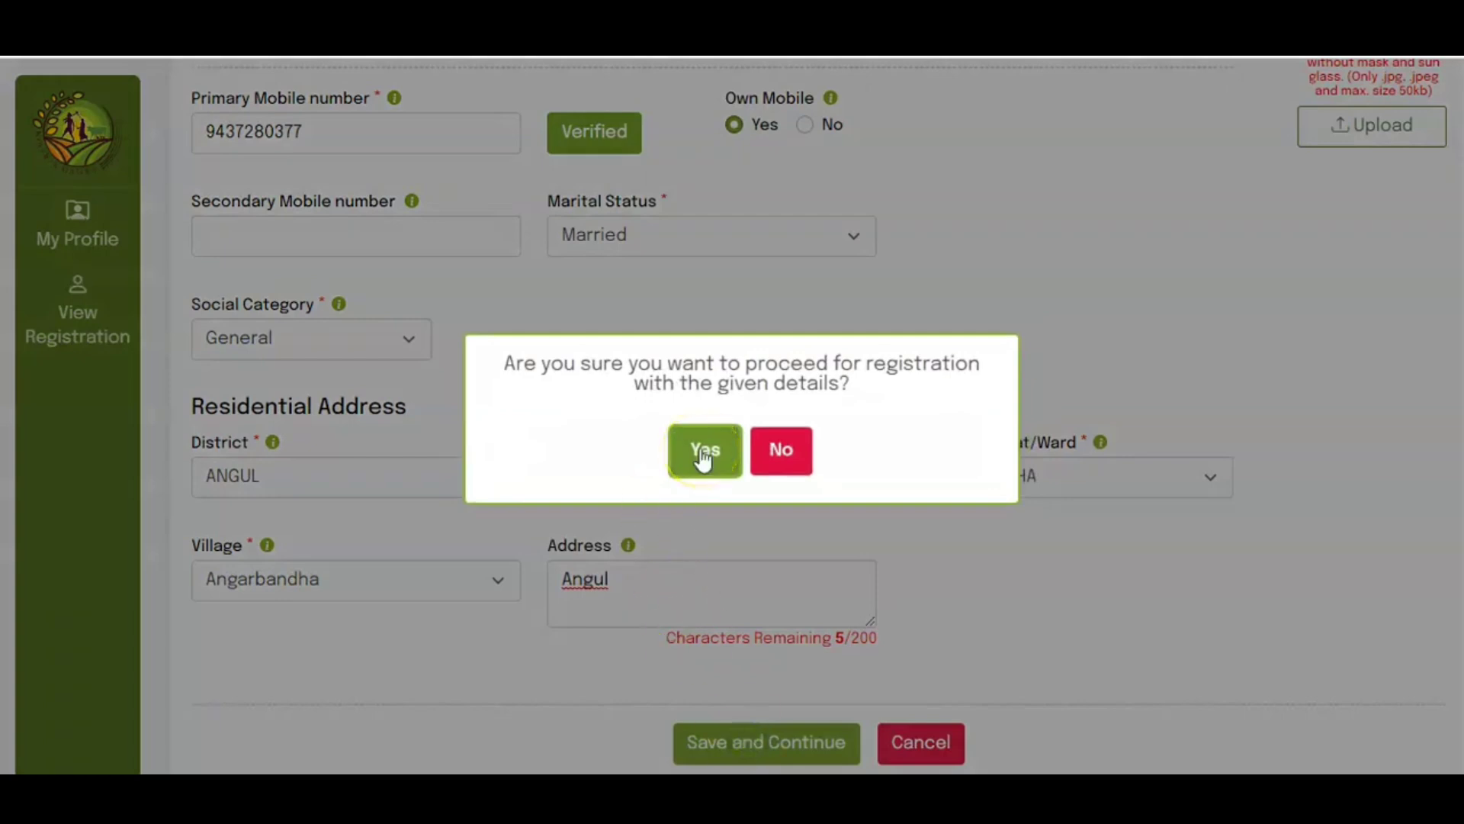
pyautogui.click(704, 456)
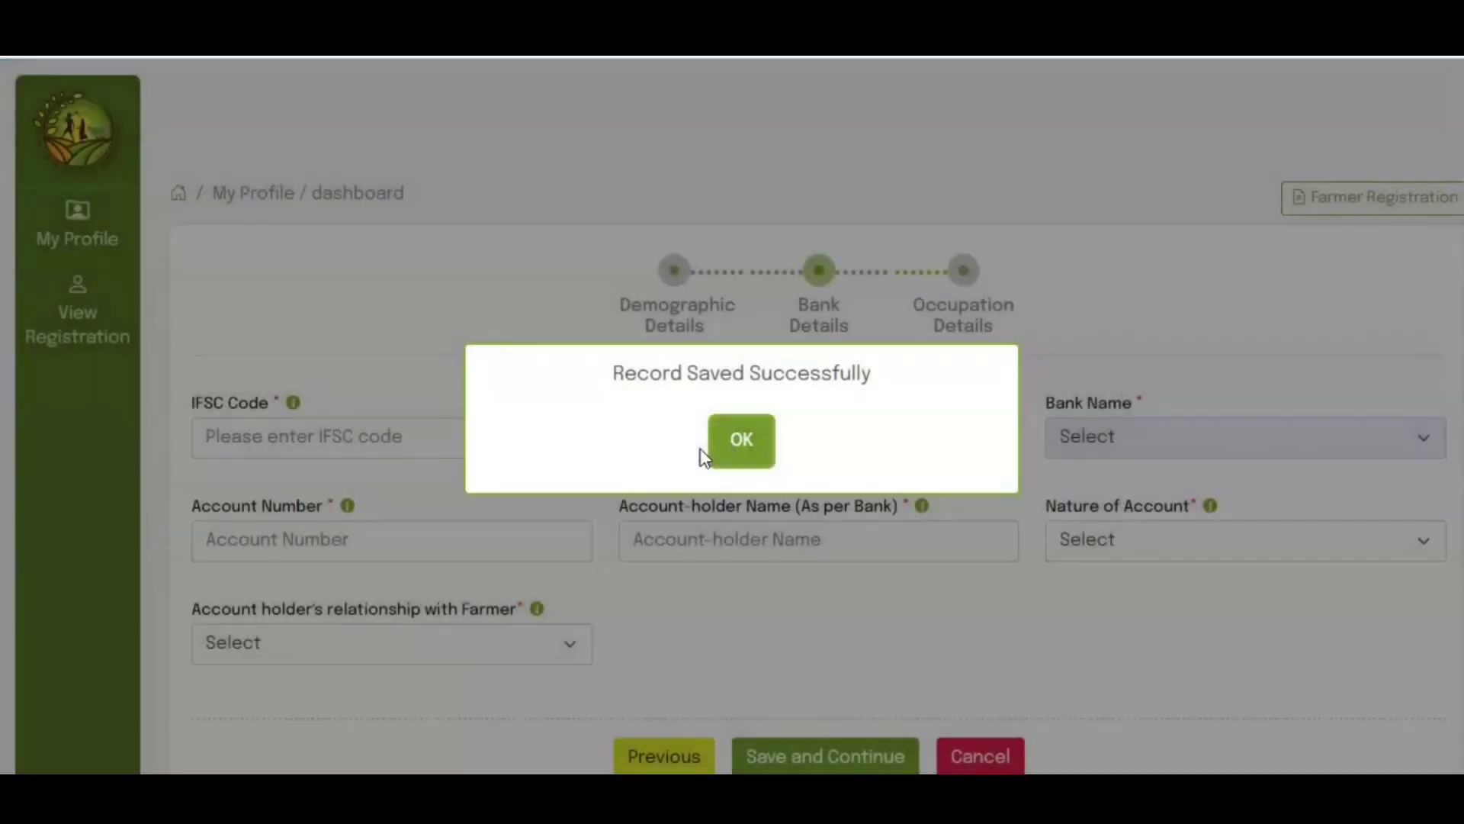
pyautogui.click(704, 457)
# Step: Choose IFSC ANDB0000230, then enter the bank account number and the account holder's name
pyautogui.click(353, 441)
pyautogui.click(599, 444)
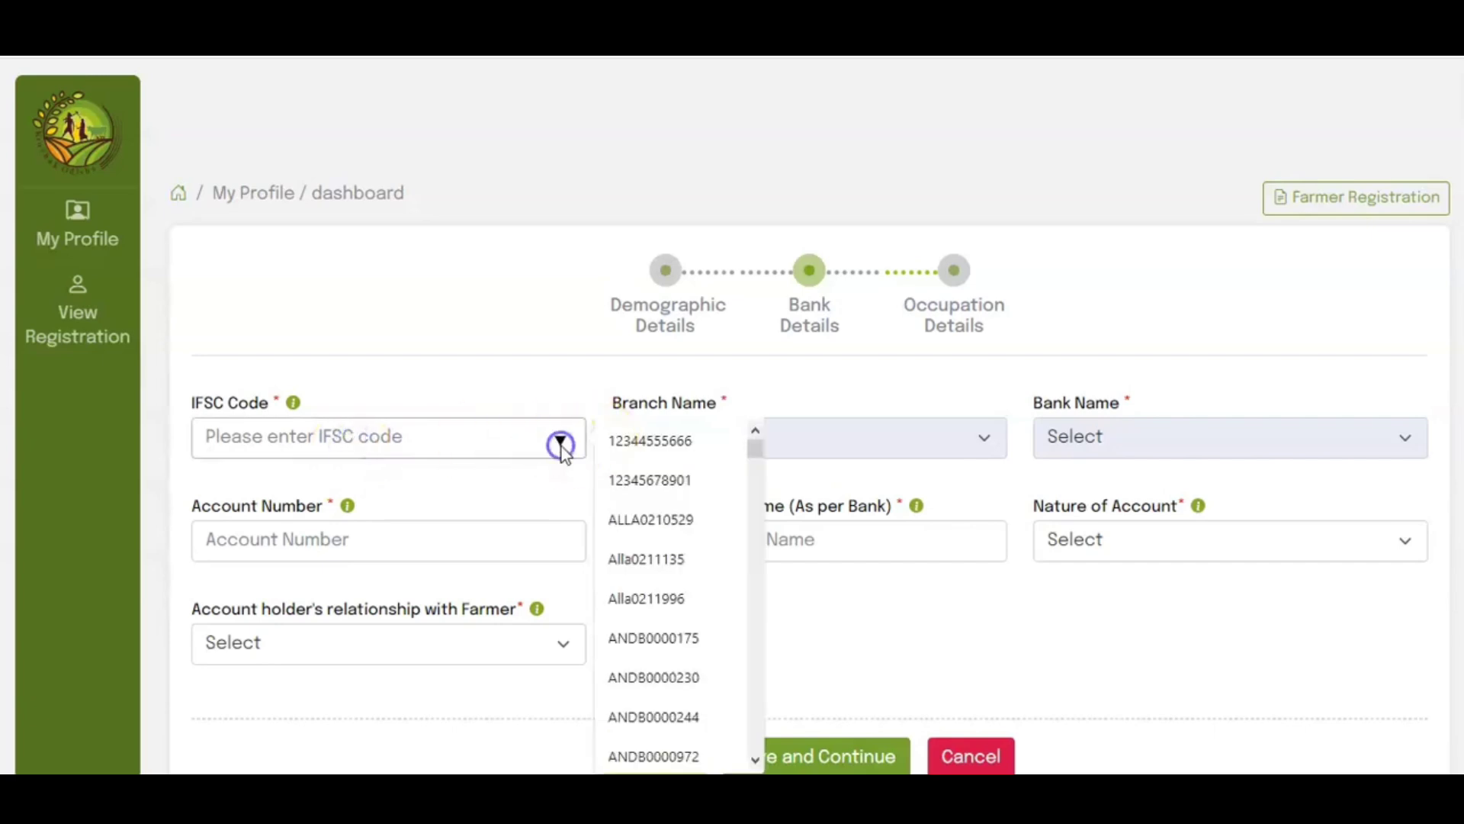
pyautogui.click(667, 677)
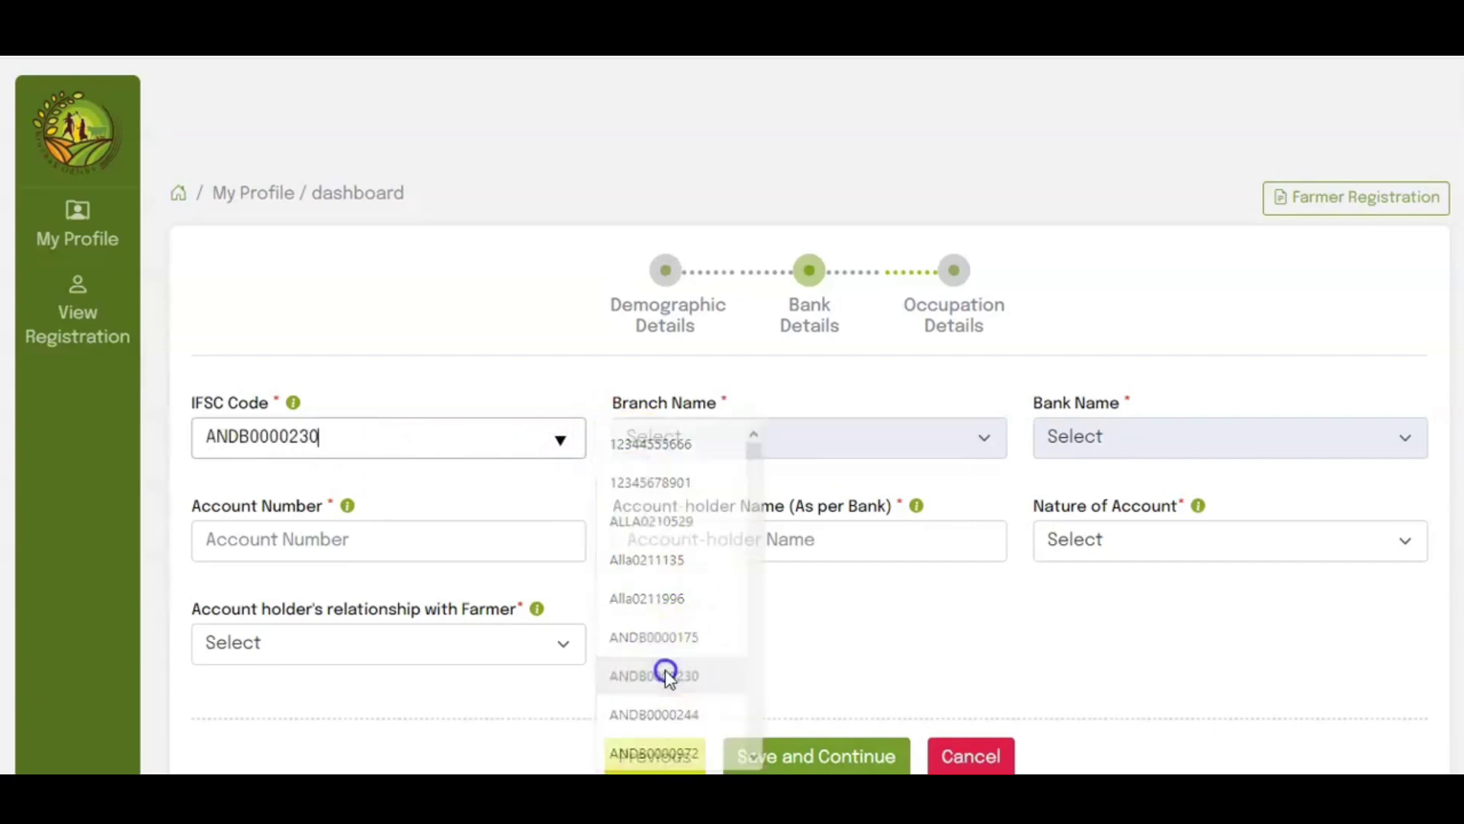
pyautogui.click(412, 546)
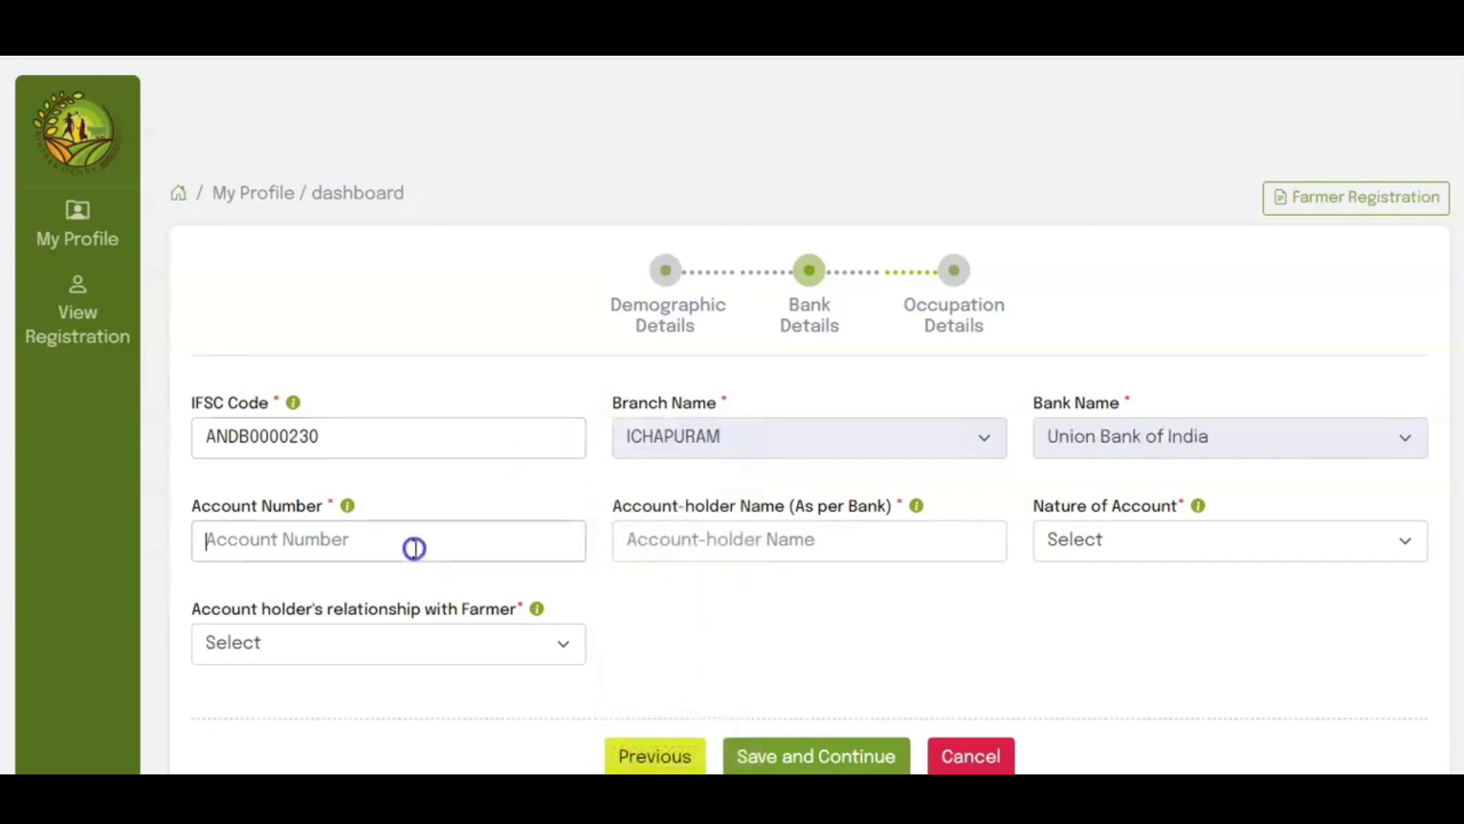
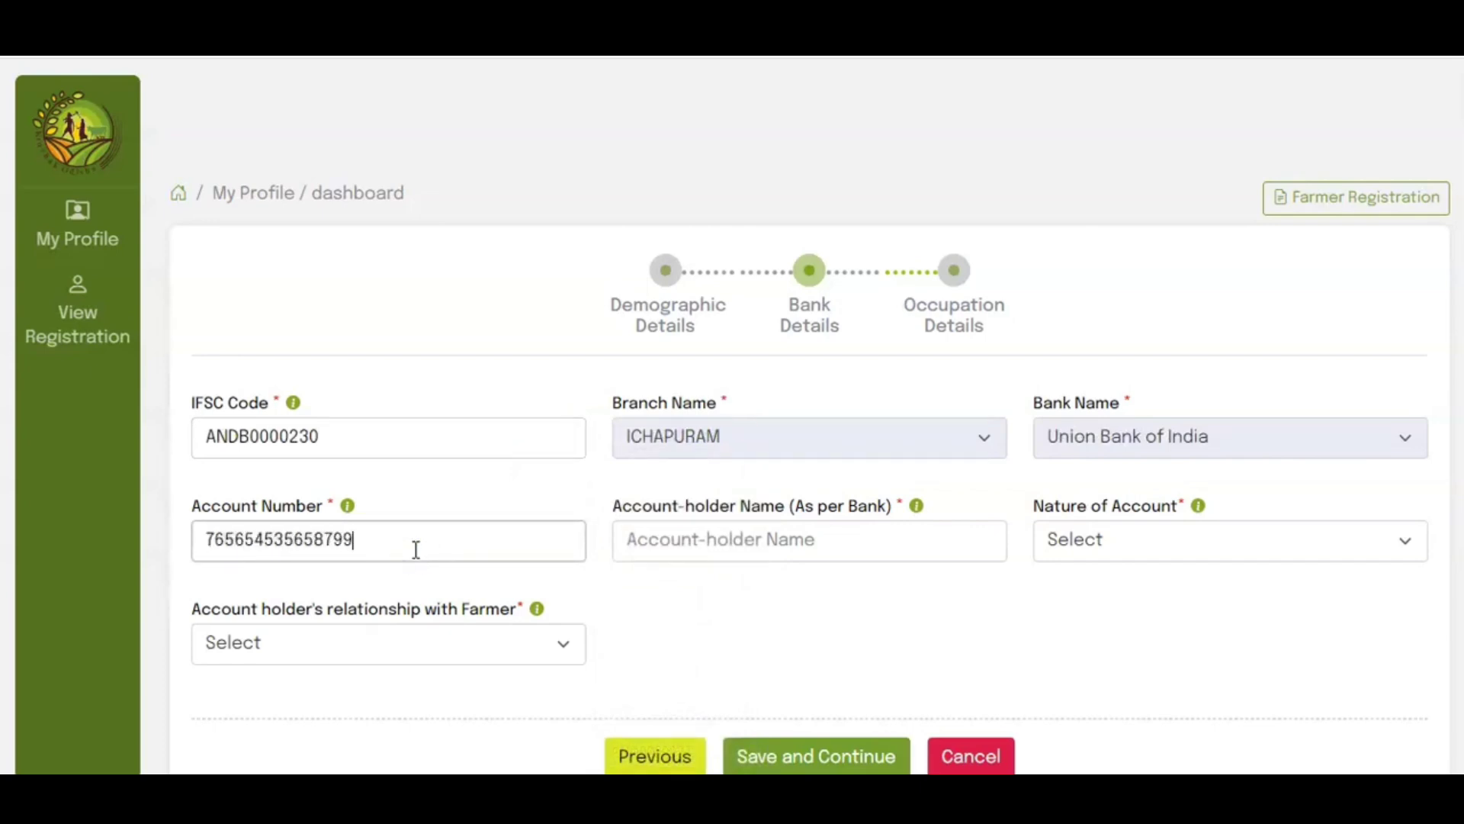
pyautogui.click(739, 553)
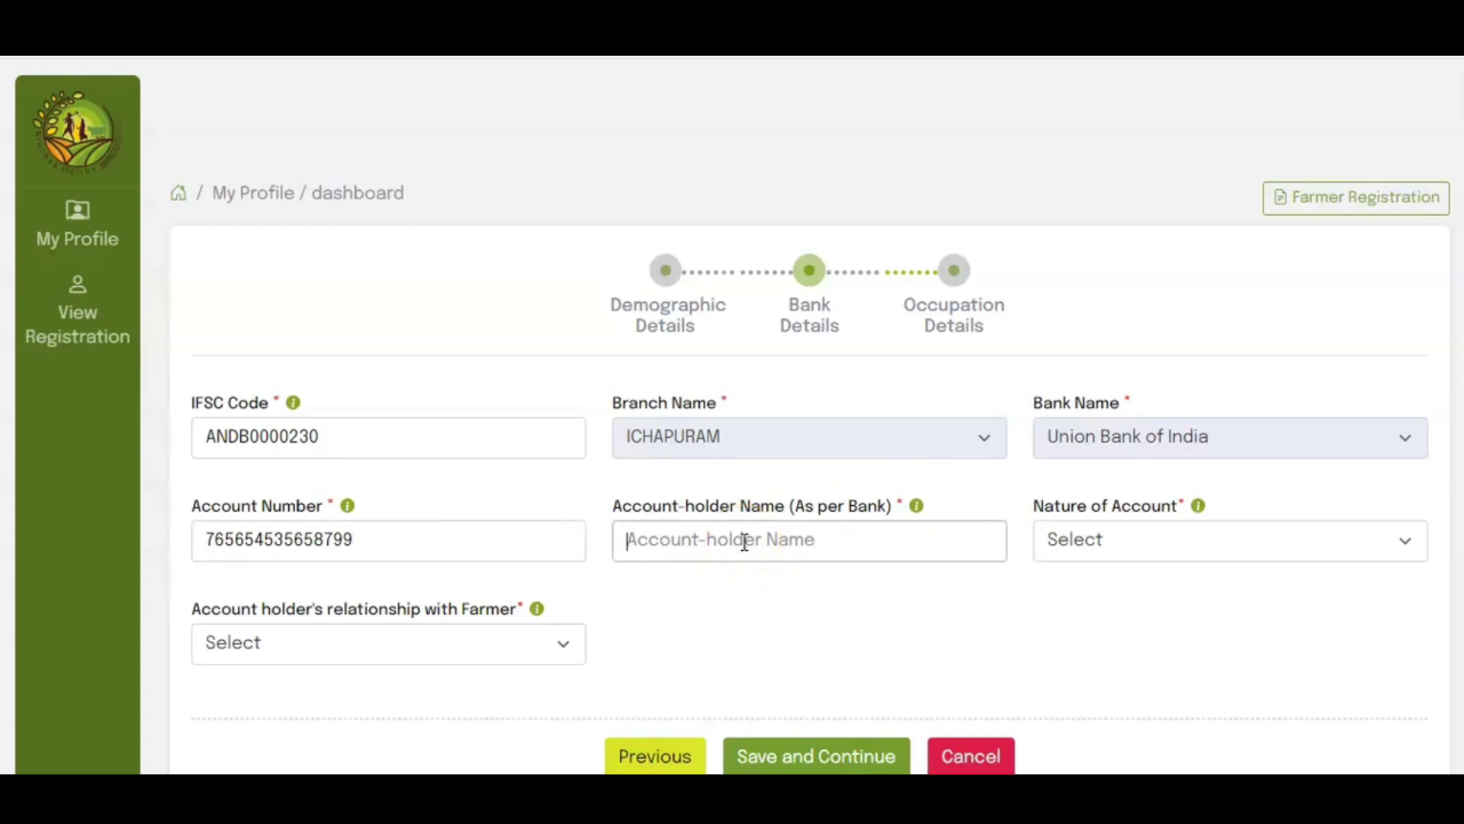
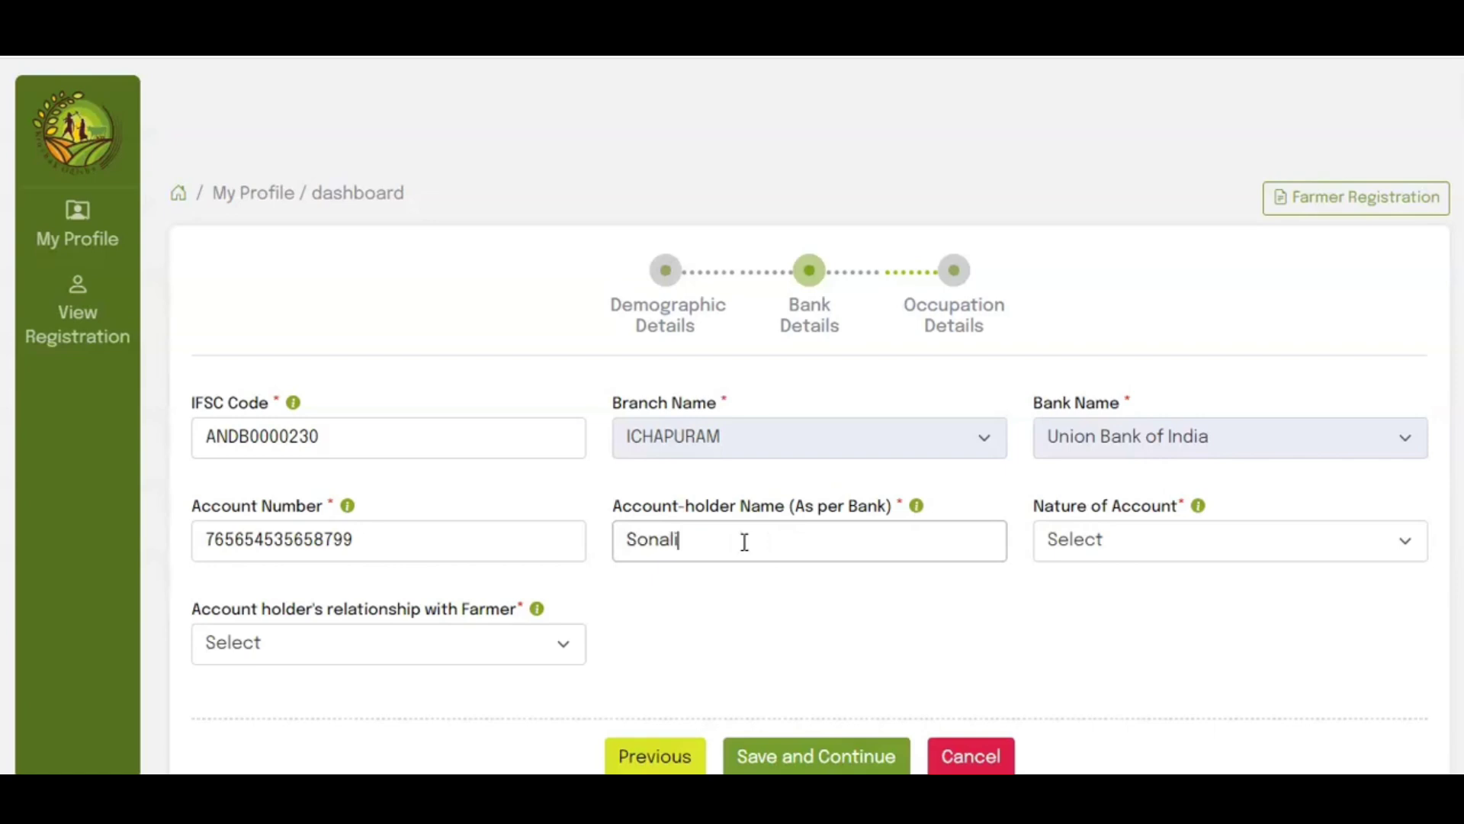
# Step: Set the account type to Savings and the holder relationship to Self, then save the bank details
pyautogui.click(1119, 541)
pyautogui.click(1120, 597)
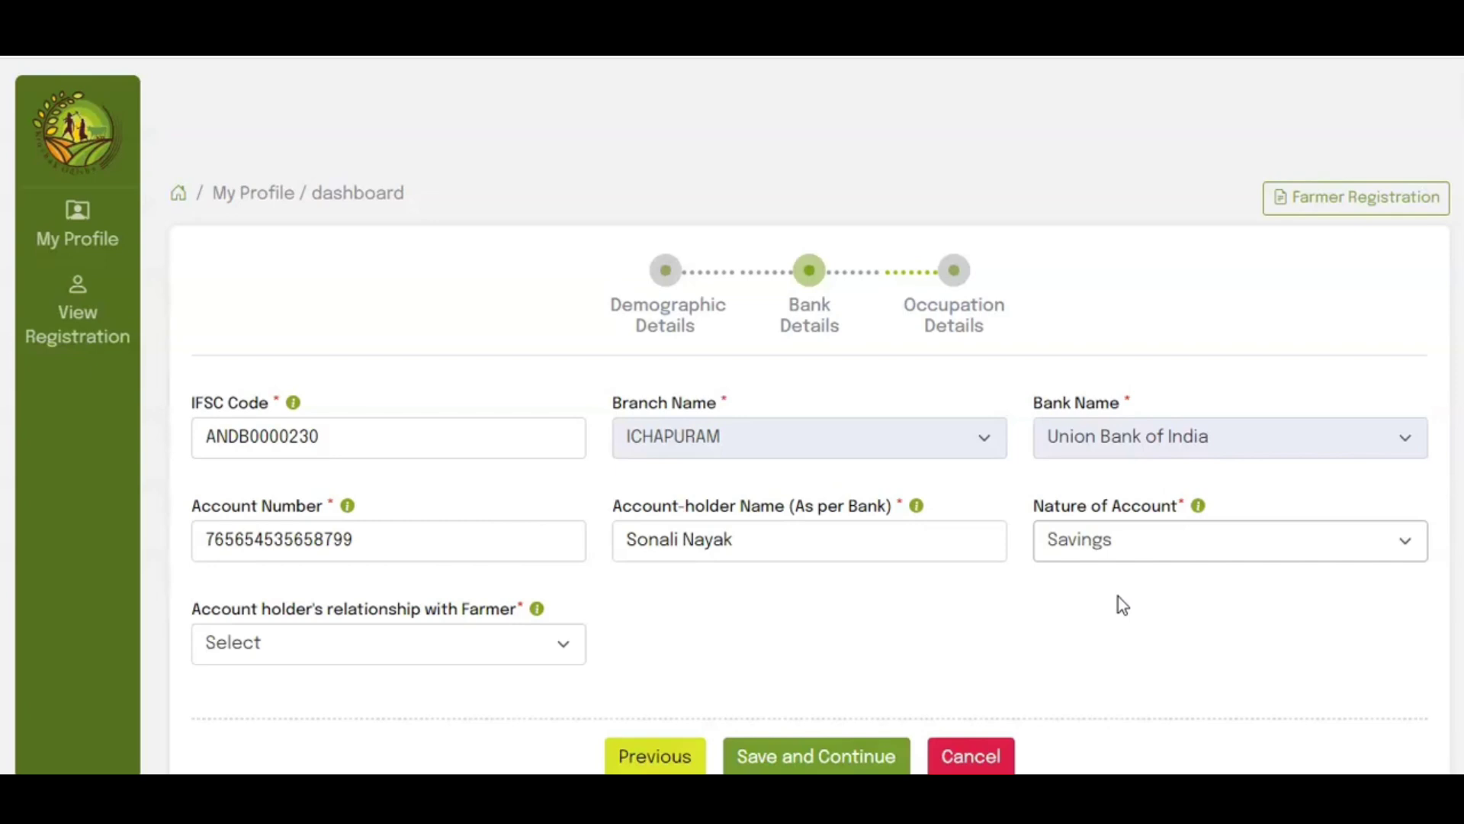
pyautogui.click(365, 657)
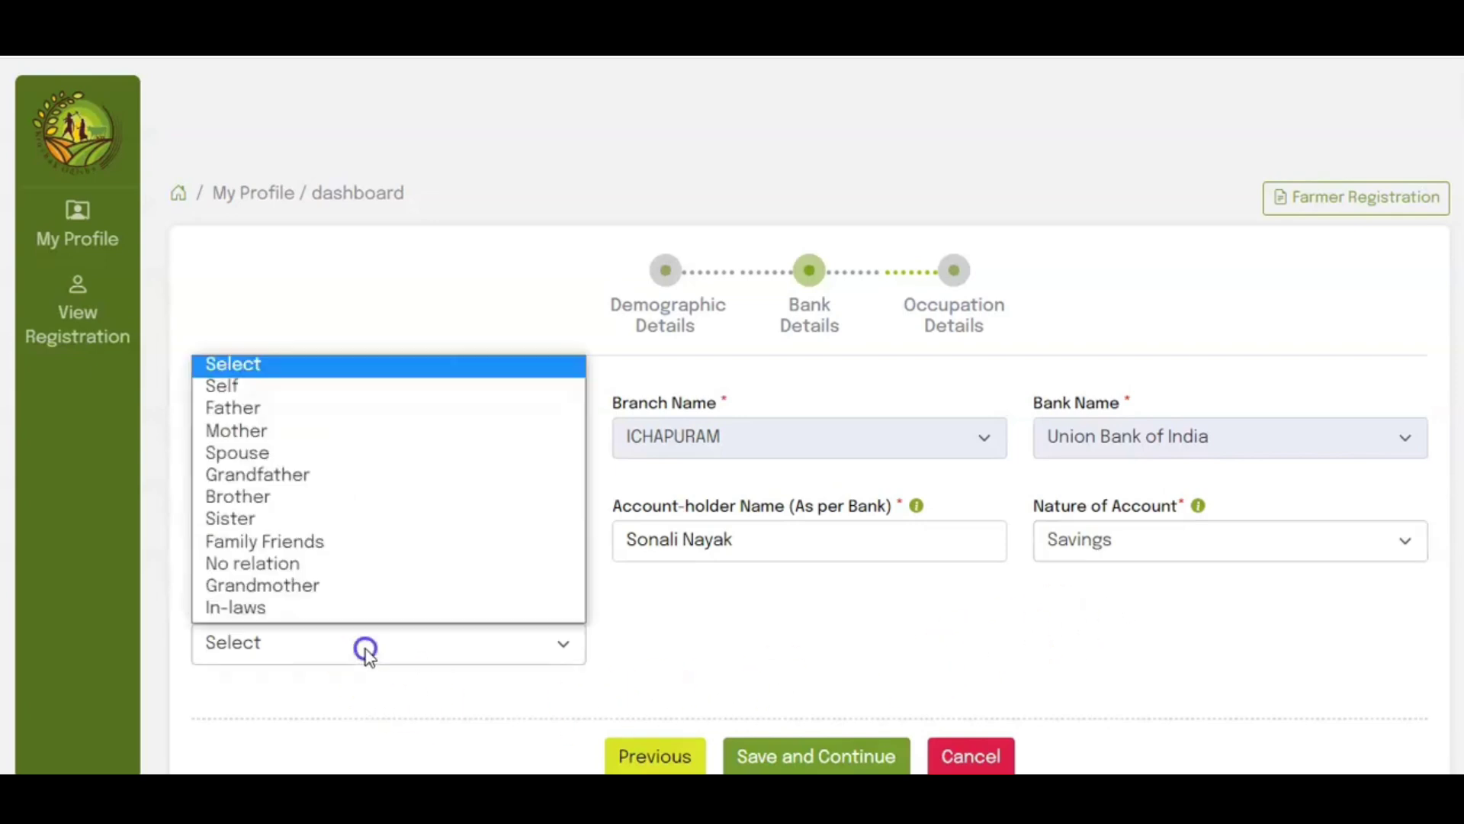
pyautogui.click(291, 390)
pyautogui.scroll(-1, 1278, 615)
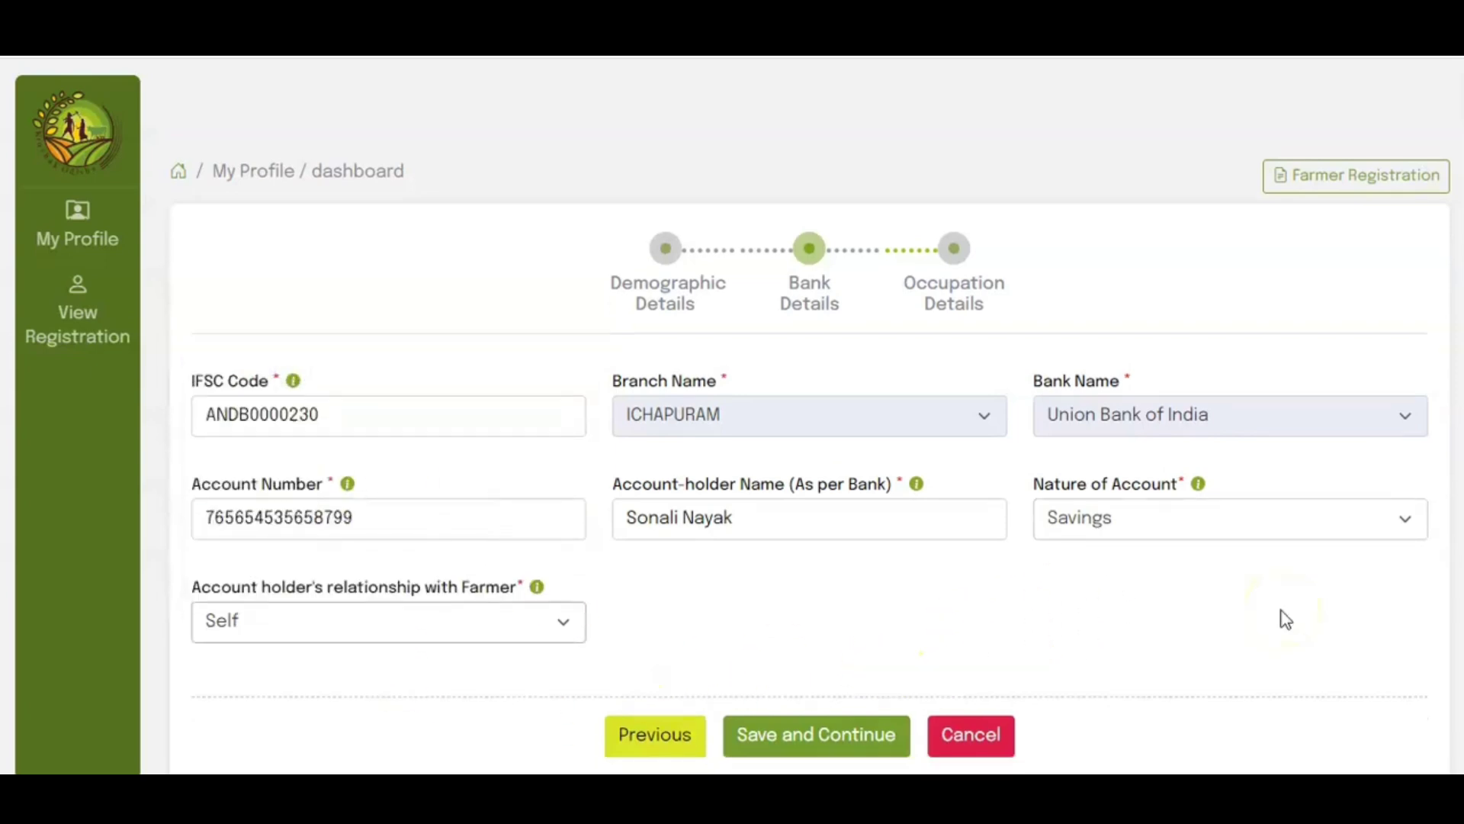
pyautogui.click(856, 742)
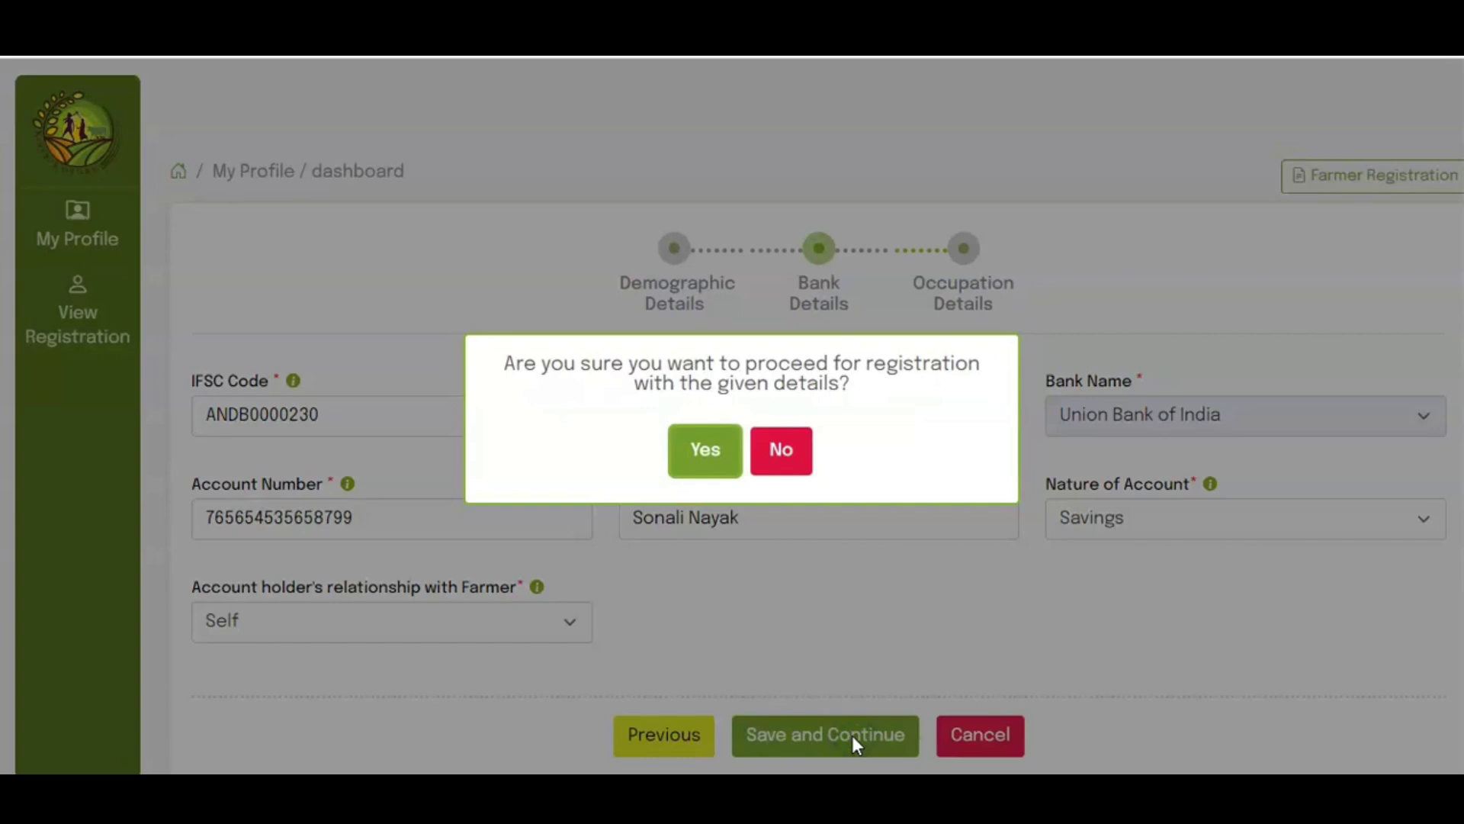
# Step: Confirm proceeding with the bank details and acknowledge the record-saved message
pyautogui.click(717, 449)
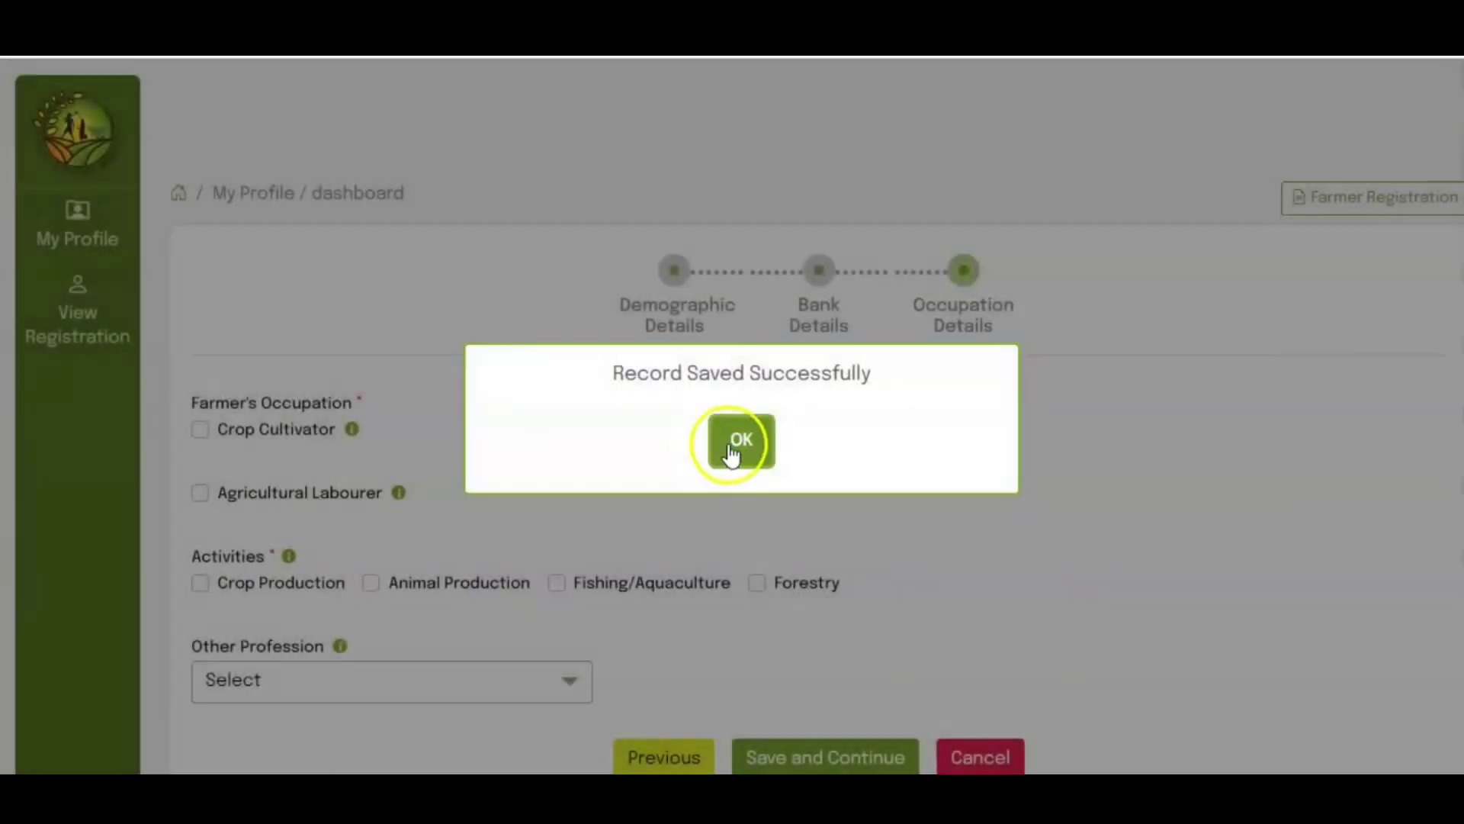
pyautogui.click(721, 450)
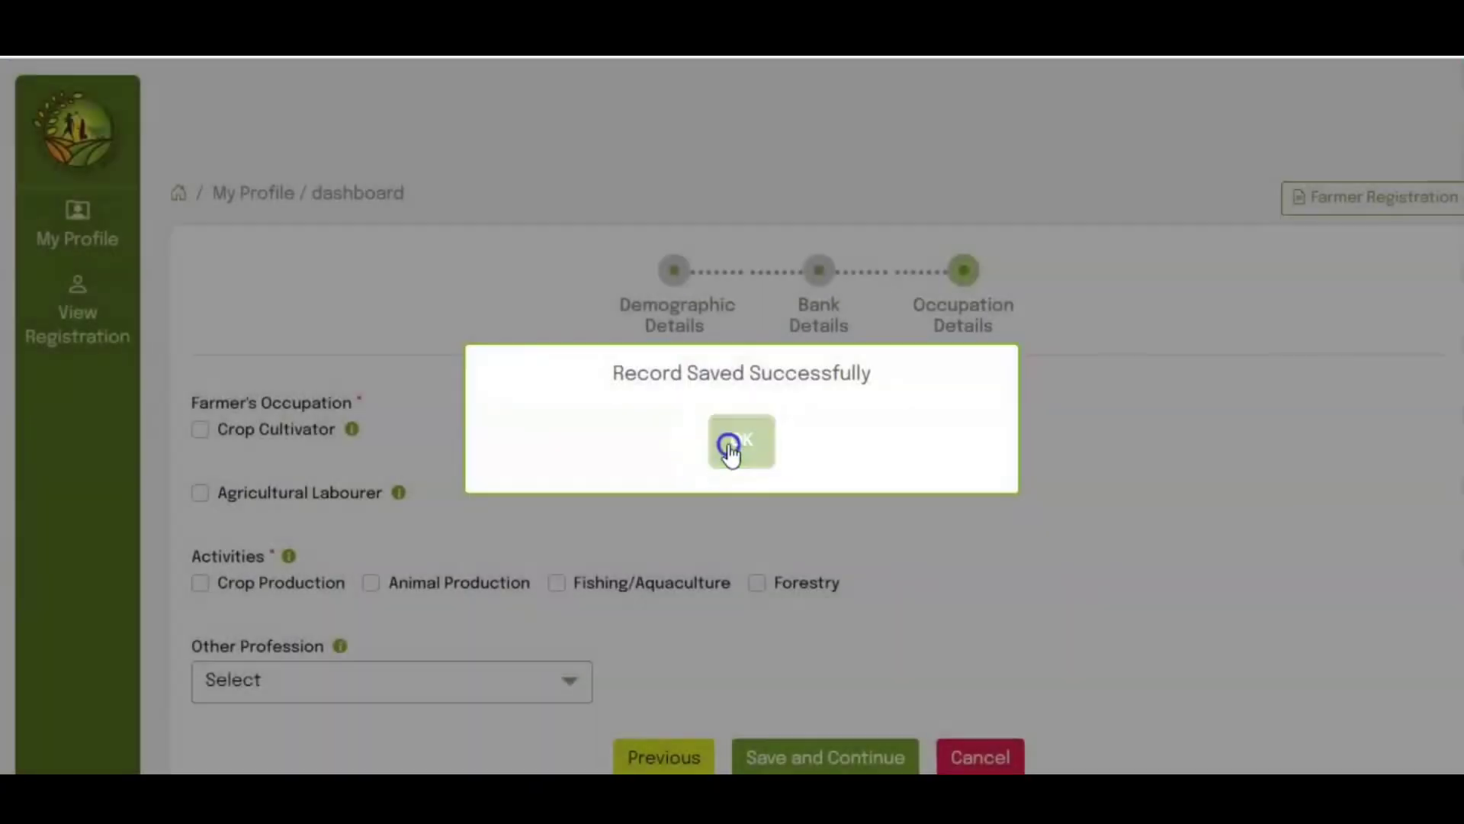
pyautogui.scroll(-1, 734, 454)
# Step: Tick Crop Cultivator, Agricultural Labourer, all activities and Government Employee, then save and confirm
pyautogui.click(769, 460)
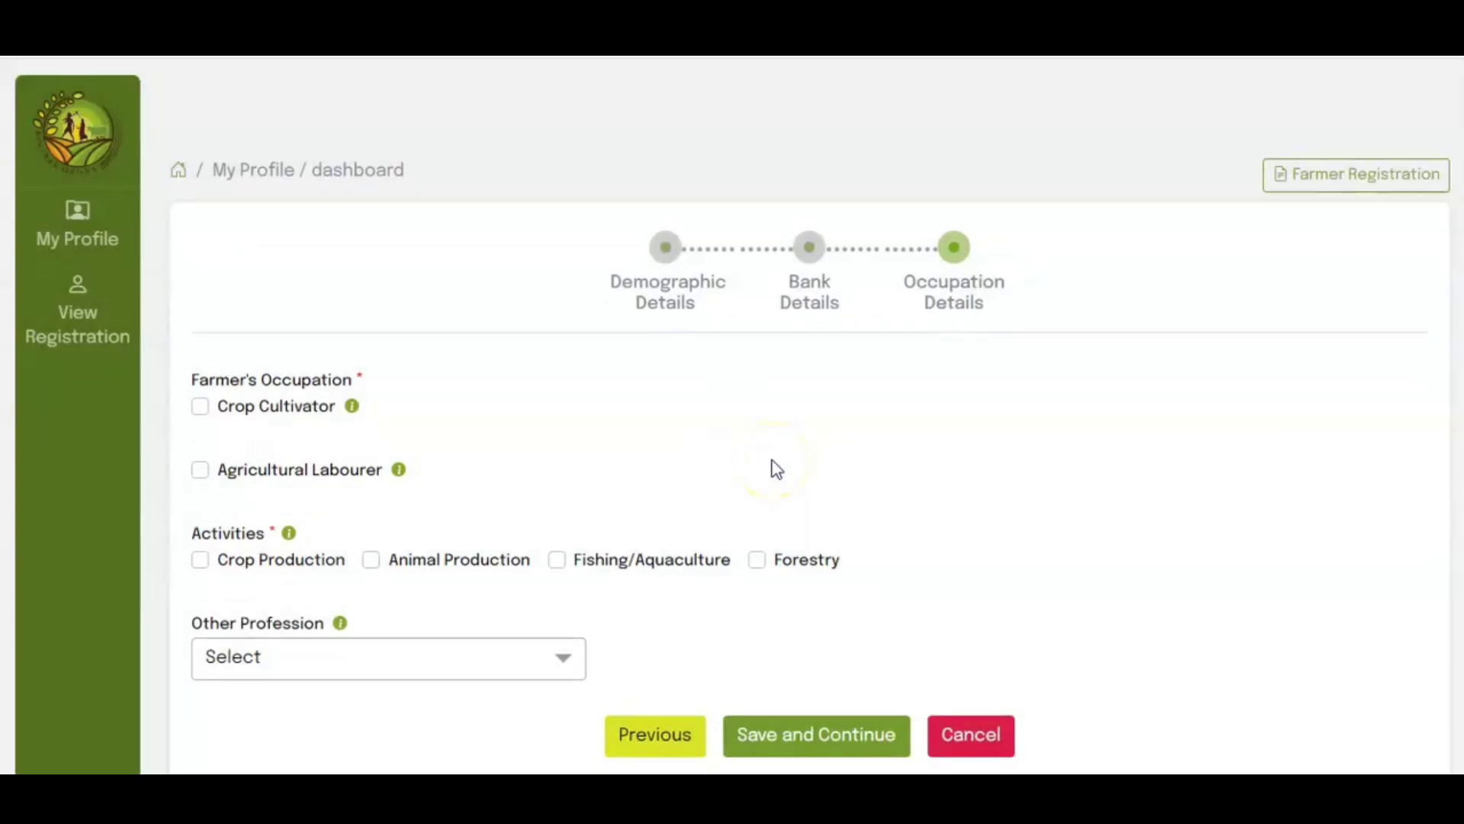
pyautogui.click(879, 638)
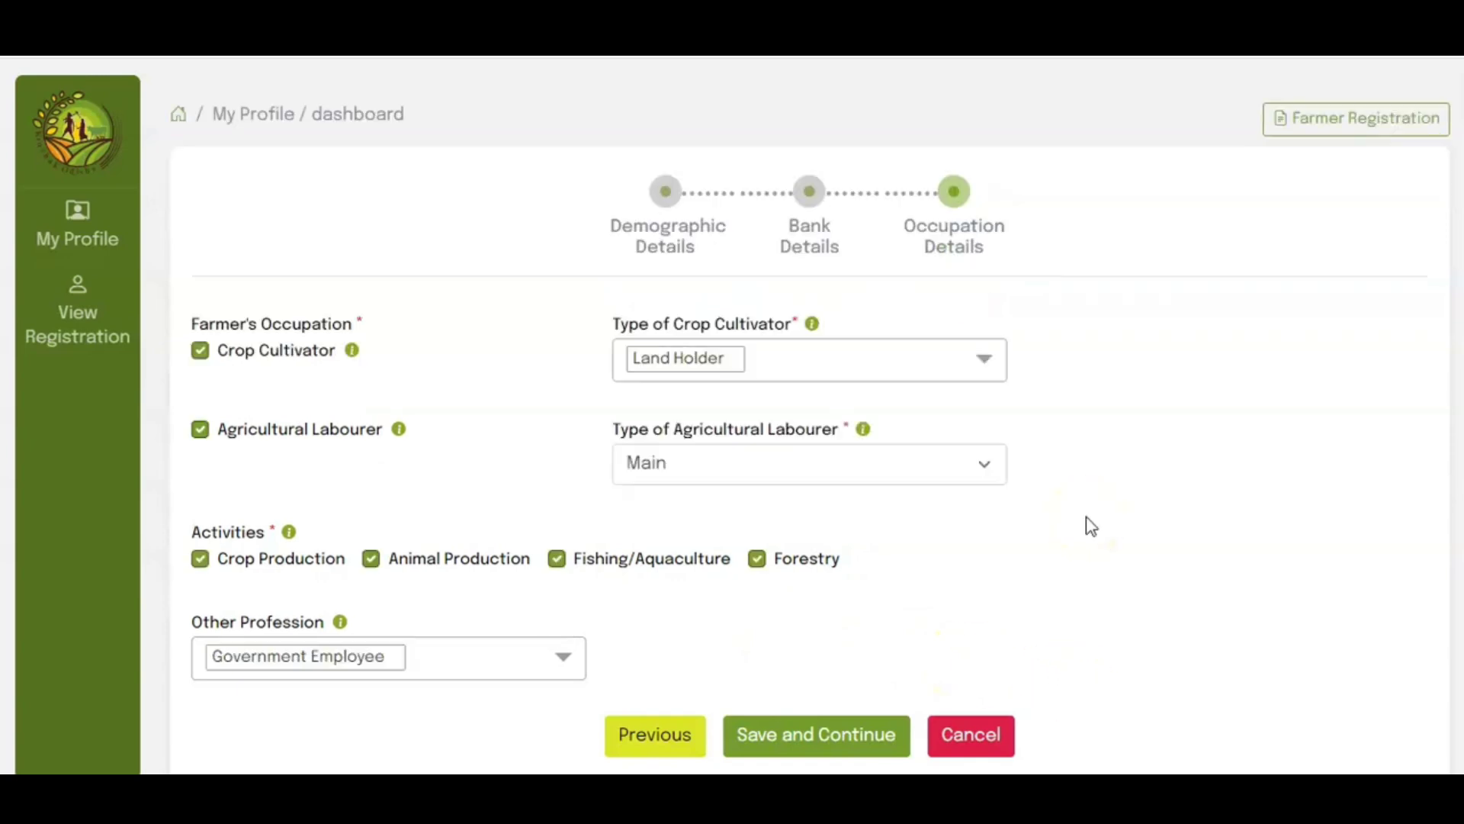
pyautogui.click(1002, 522)
pyautogui.click(814, 744)
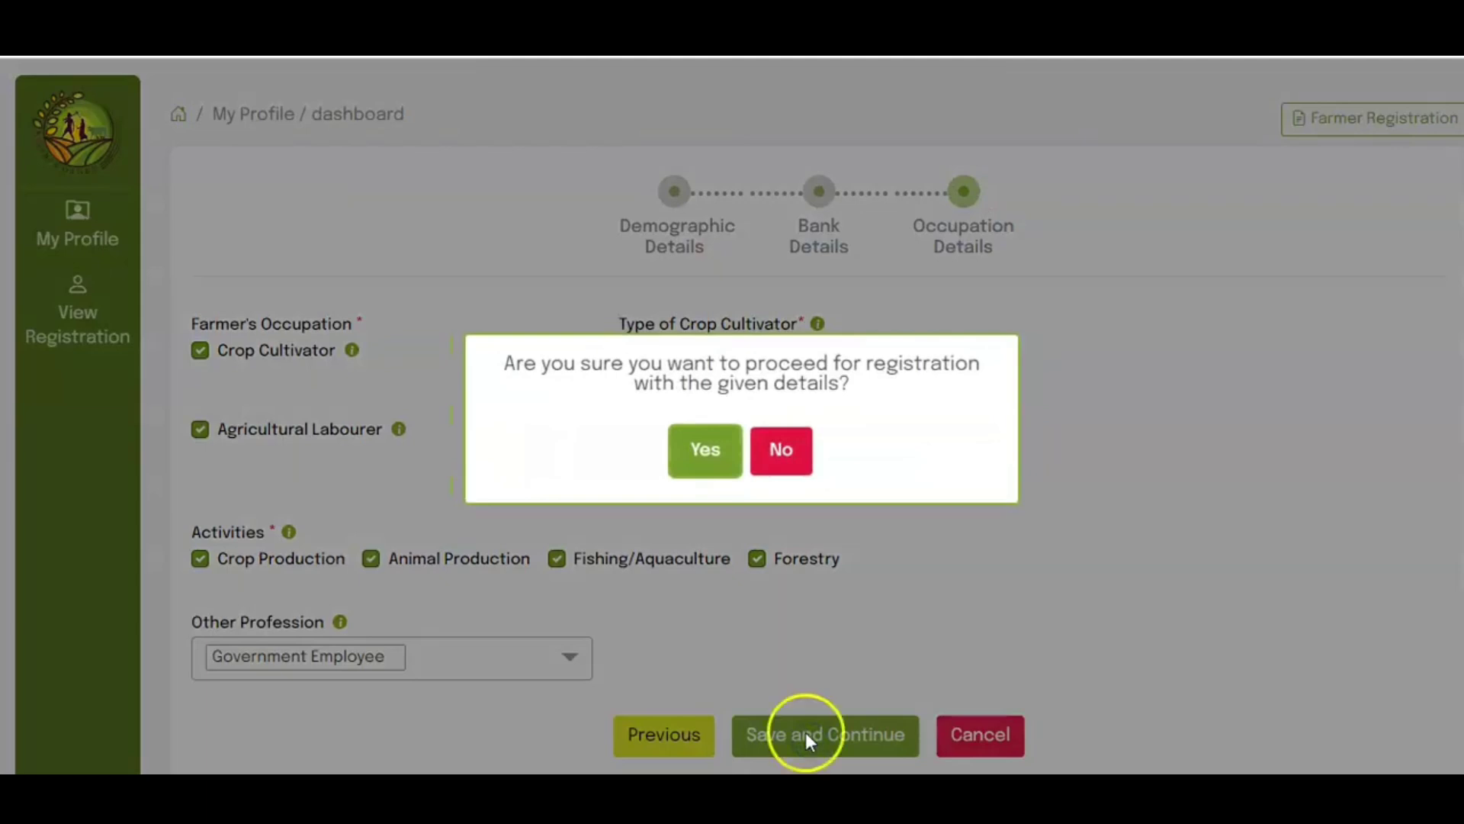
pyautogui.click(708, 455)
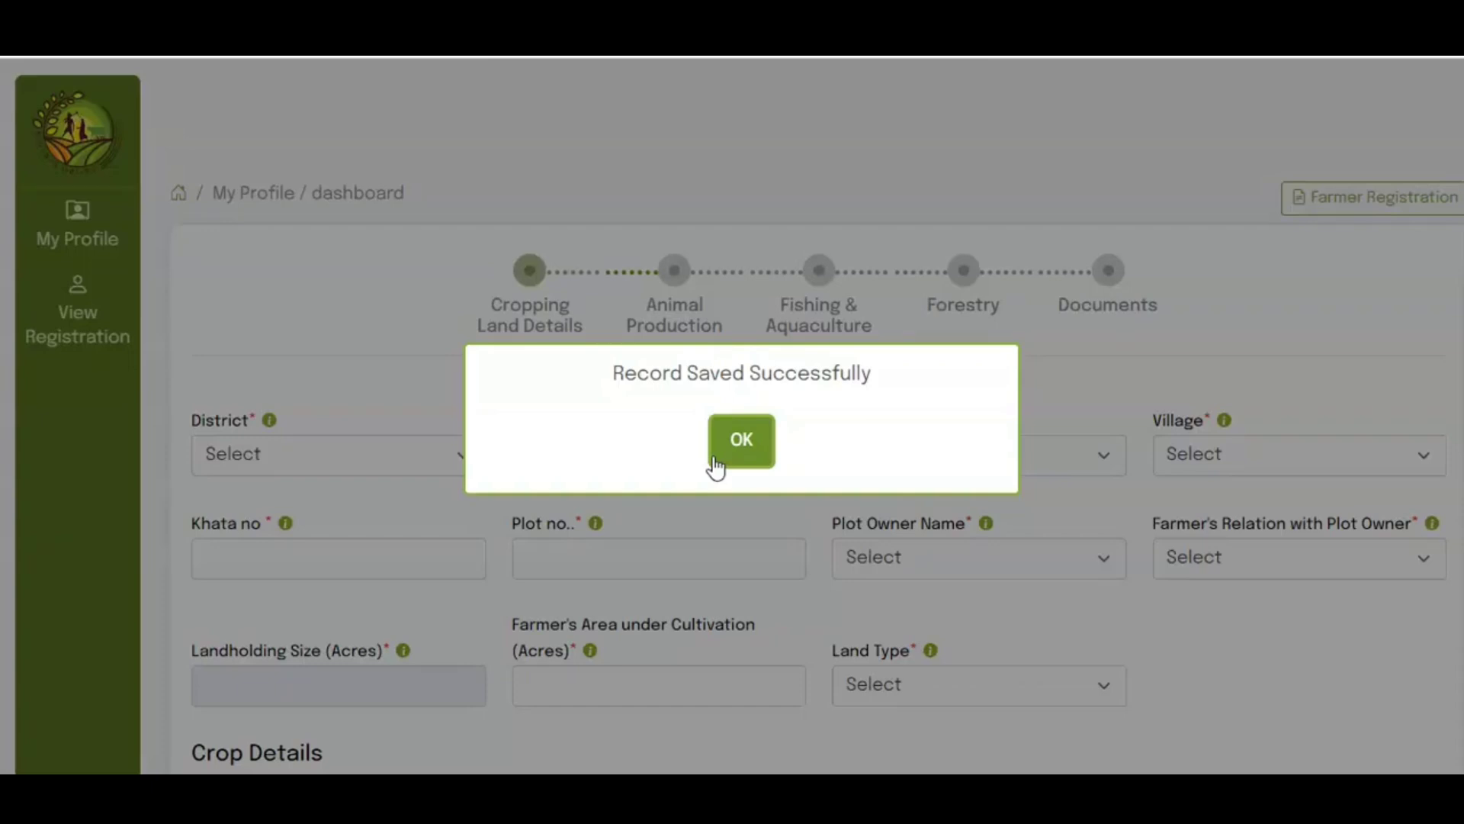
# Step: Pick the land's district, Tehsil ଭୁବନେଶ୍ୱର, RI Circle ବାଲିପଡ଼ା and Village ପଦାସାହି
pyautogui.click(733, 441)
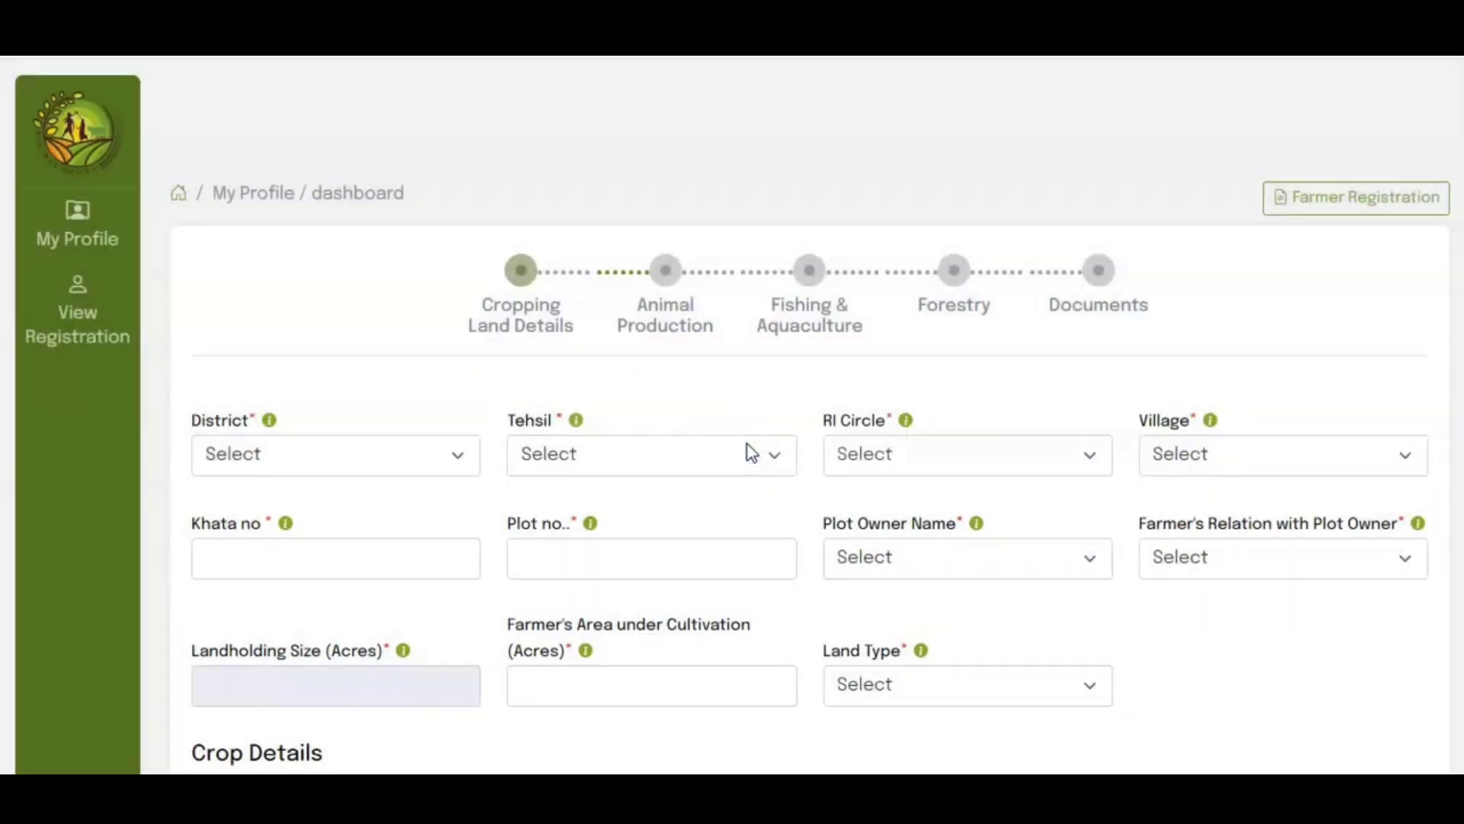
pyautogui.click(566, 477)
pyautogui.click(473, 527)
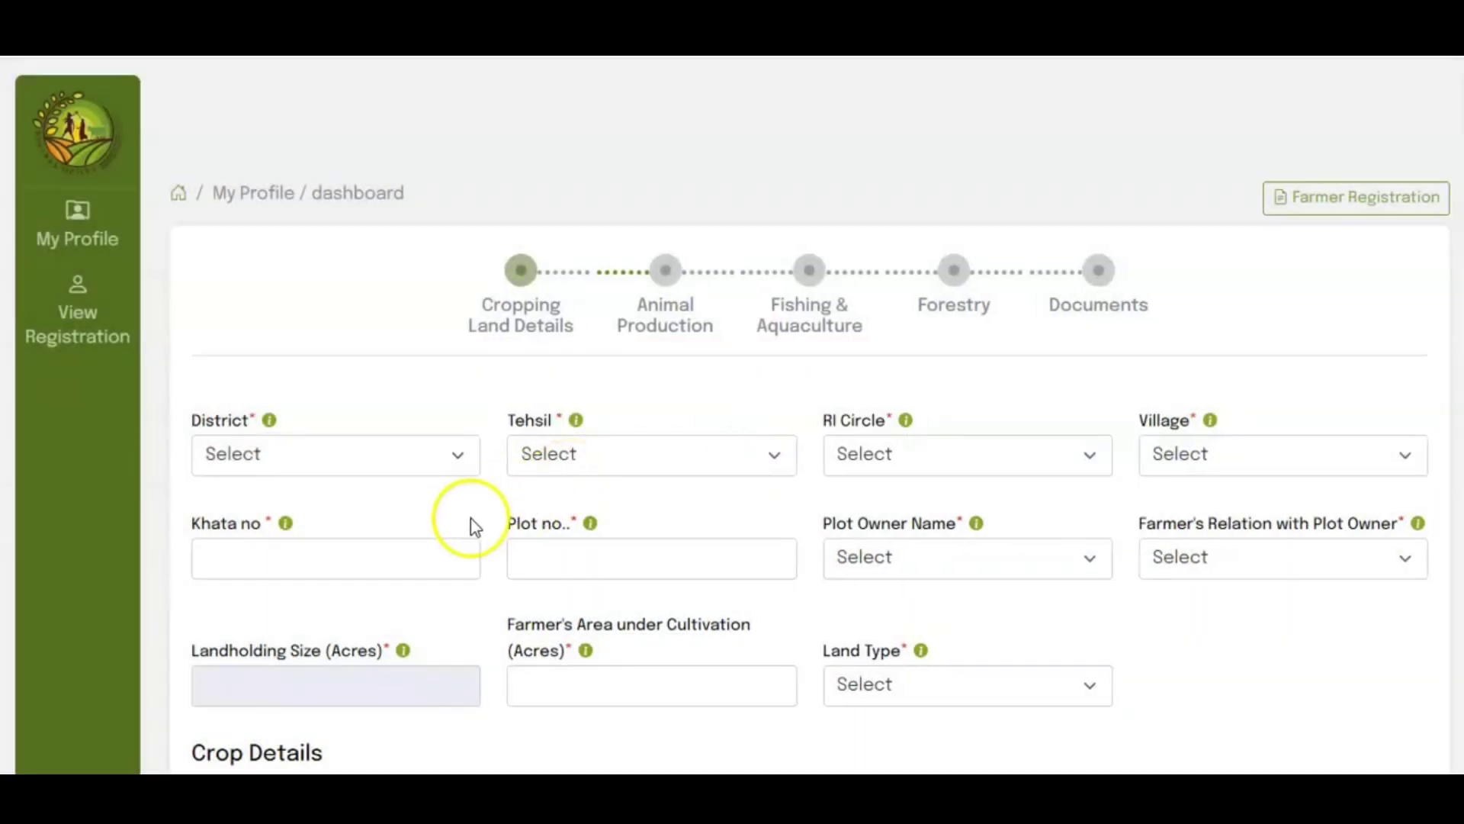
pyautogui.click(369, 459)
pyautogui.click(271, 182)
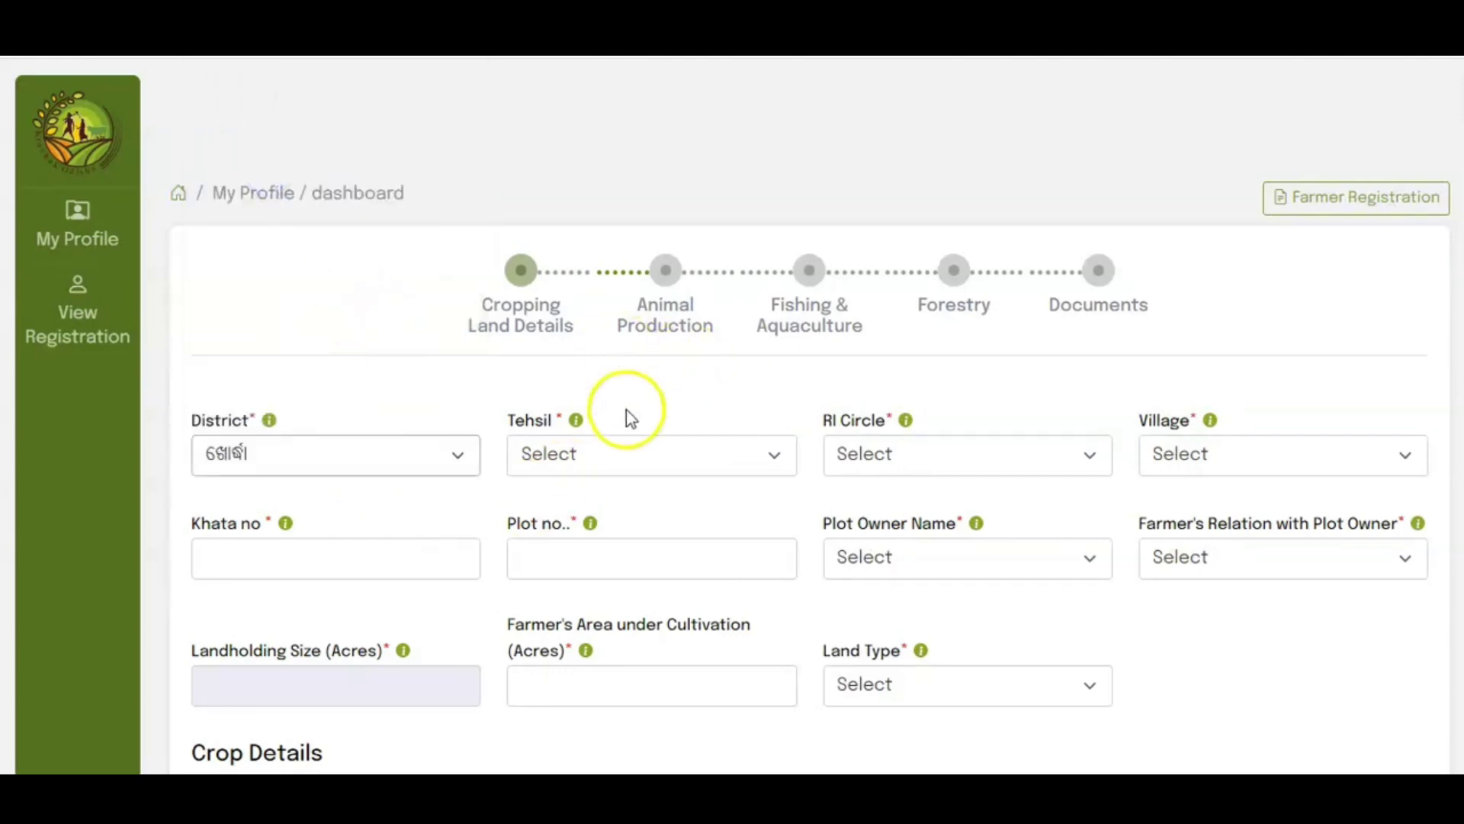
pyautogui.click(628, 456)
pyautogui.click(600, 731)
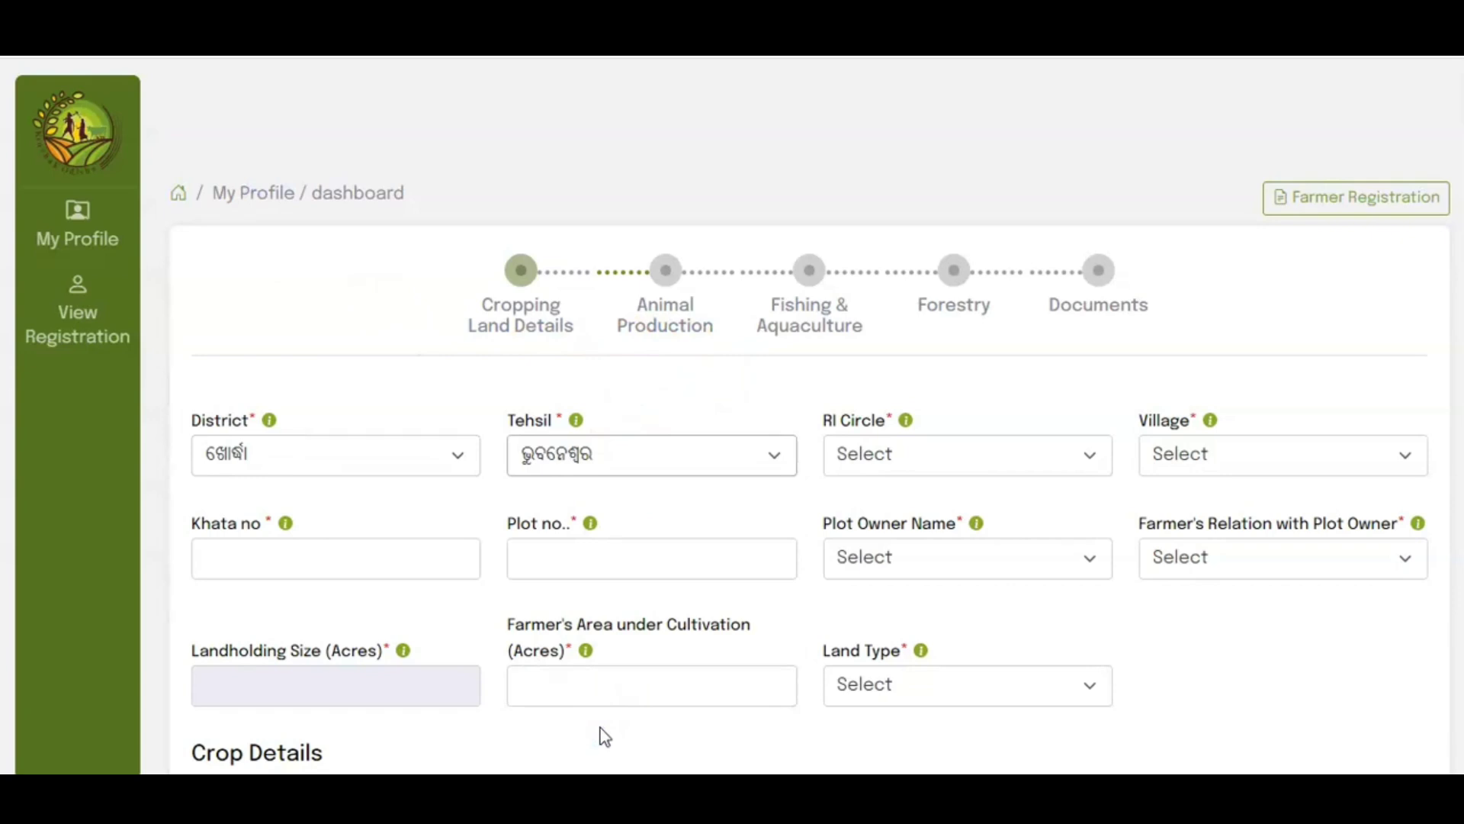
pyautogui.click(936, 458)
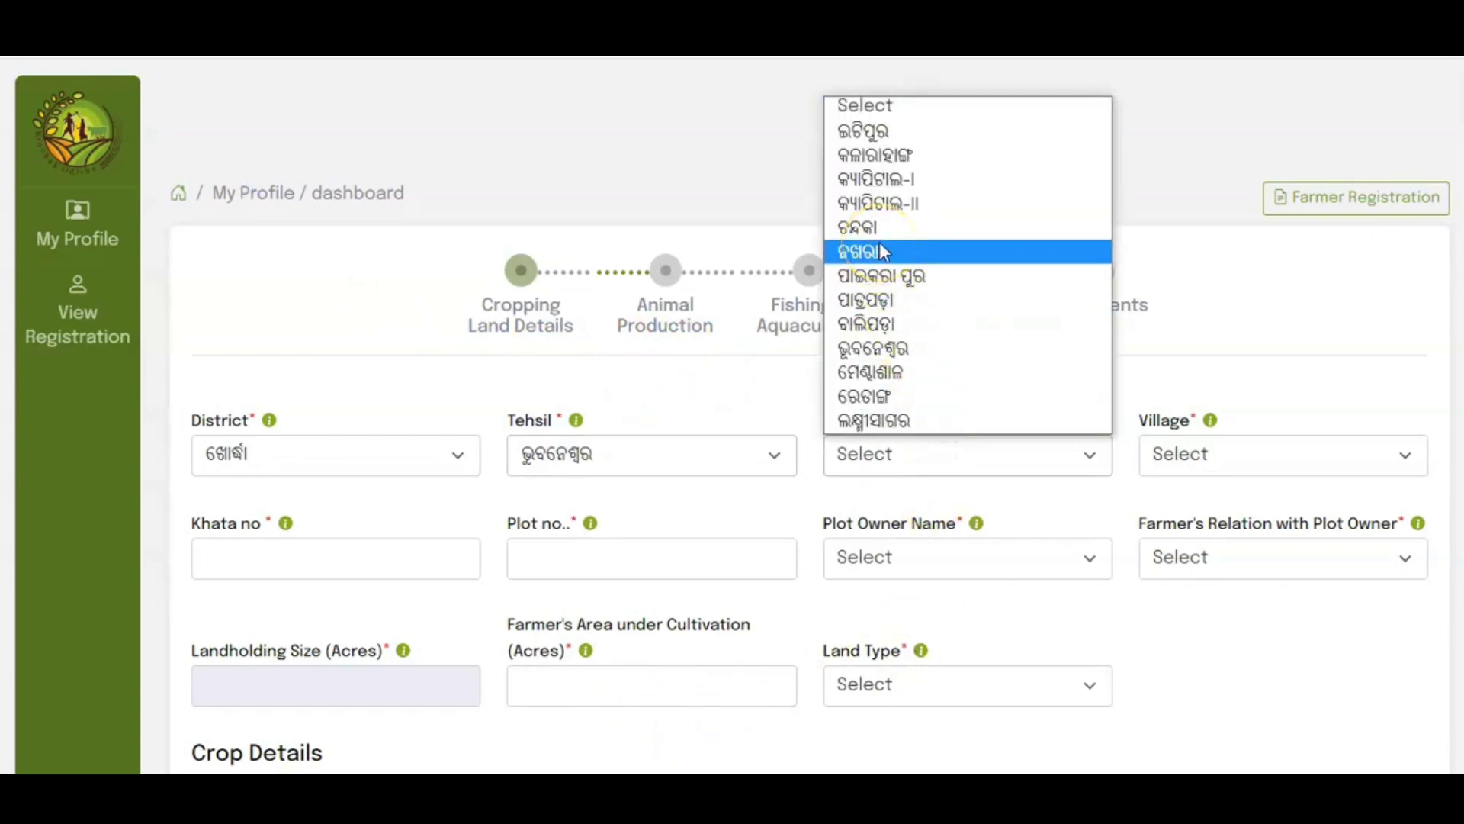
pyautogui.click(869, 324)
pyautogui.click(1226, 455)
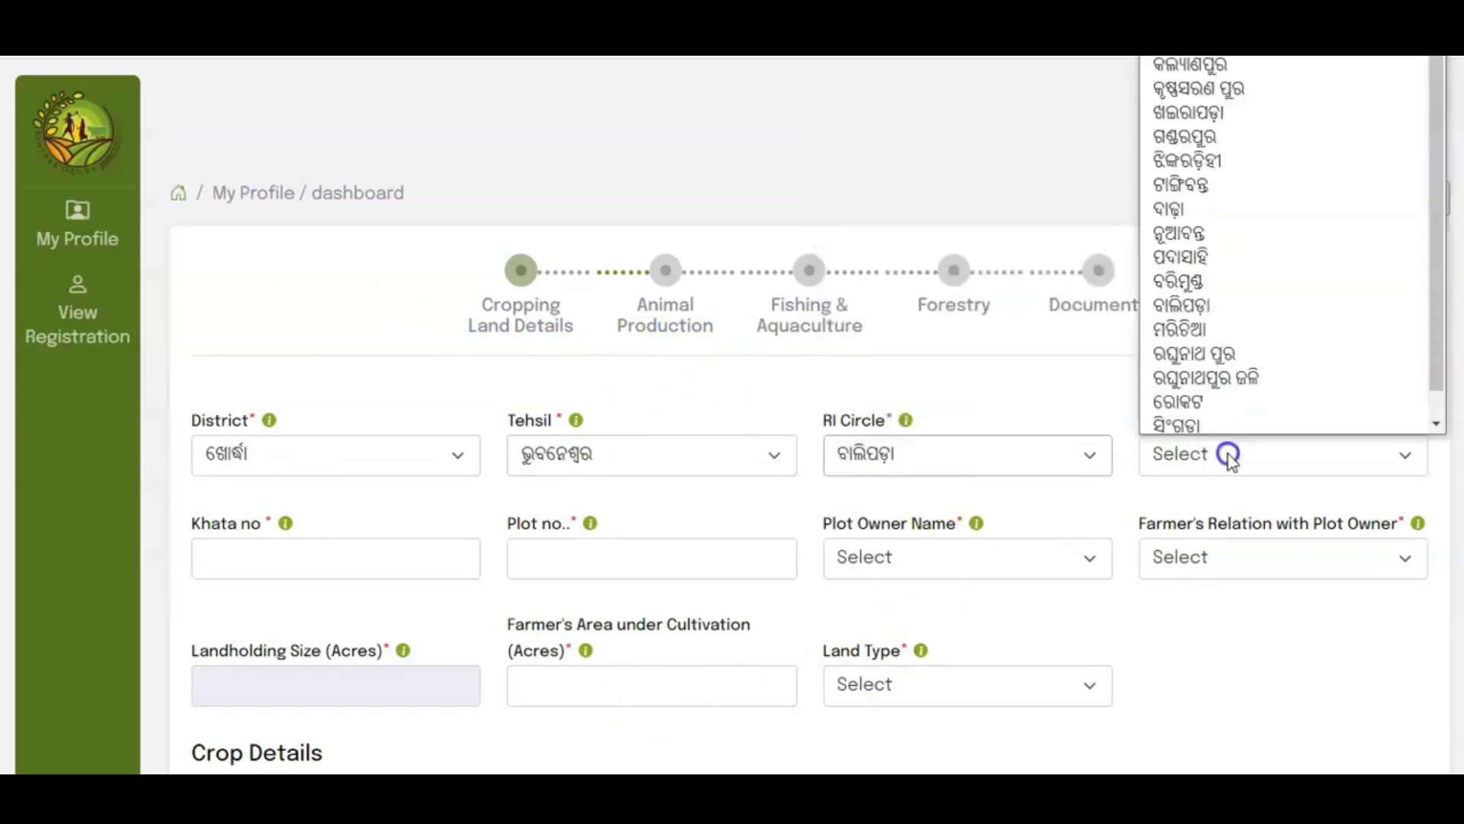
pyautogui.click(1169, 253)
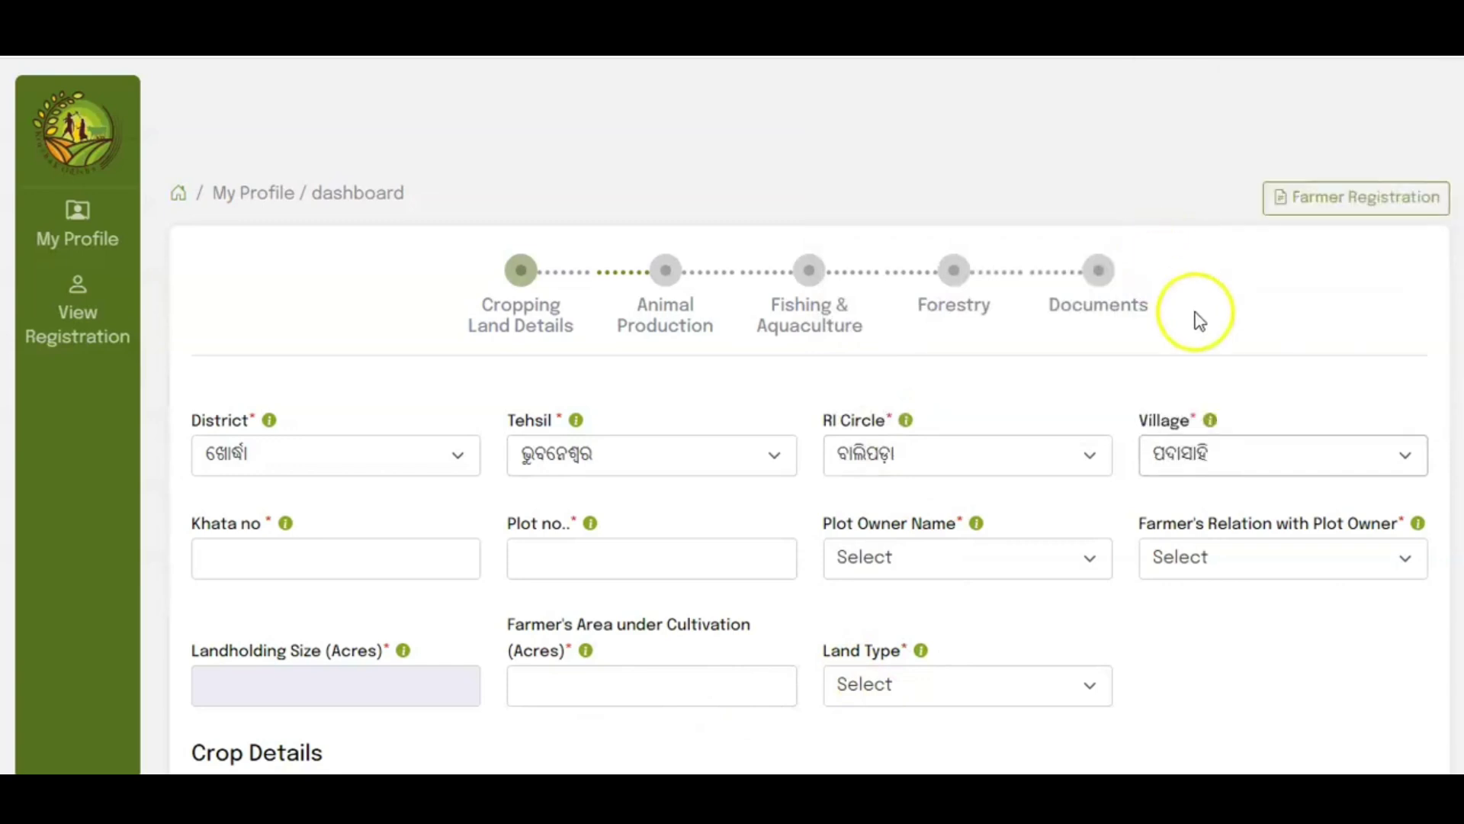
pyautogui.click(286, 556)
pyautogui.write('555/128')
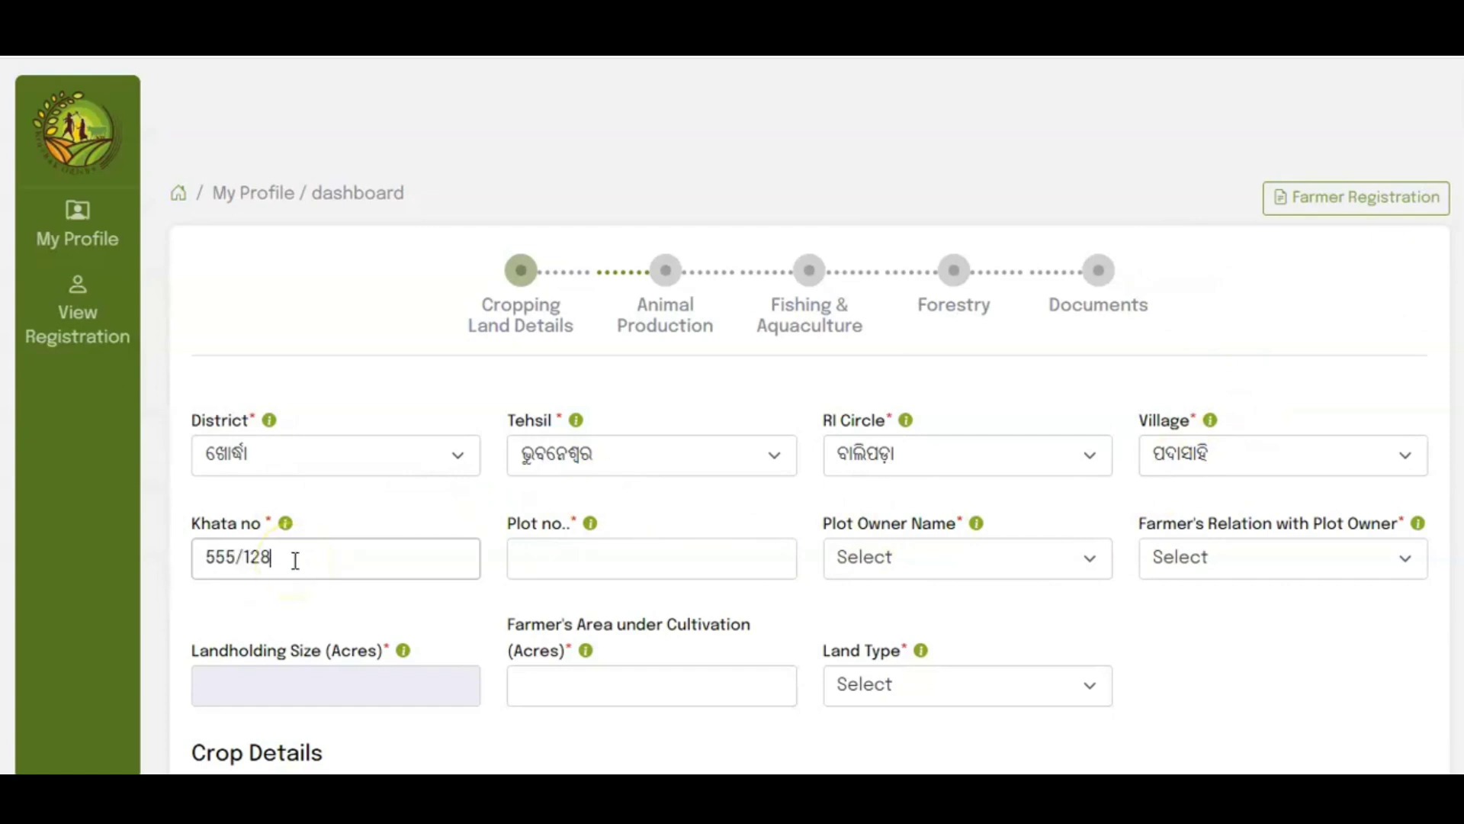
pyautogui.click(576, 557)
pyautogui.write('16')
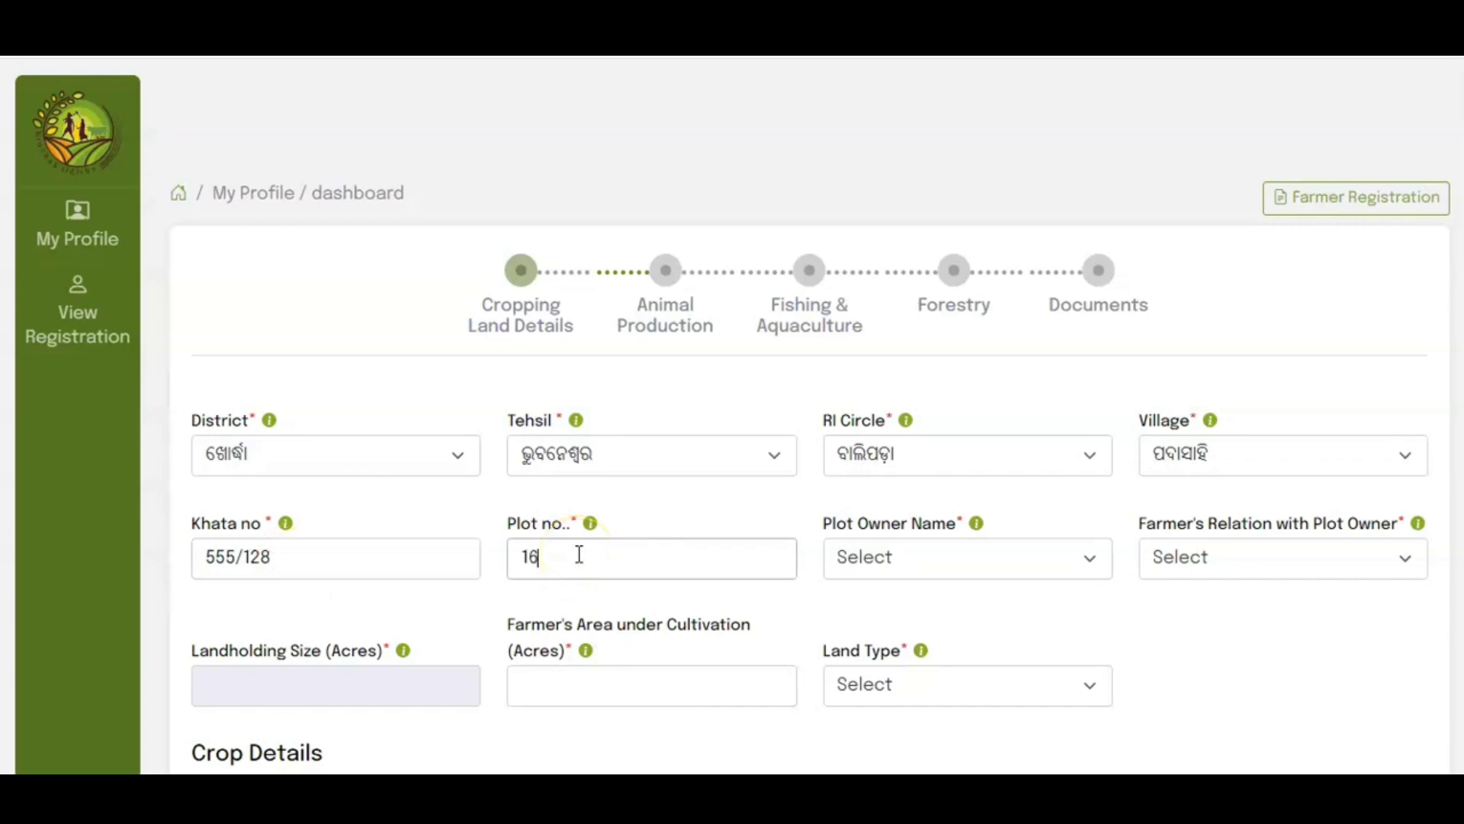
pyautogui.write('0/2849/3024')
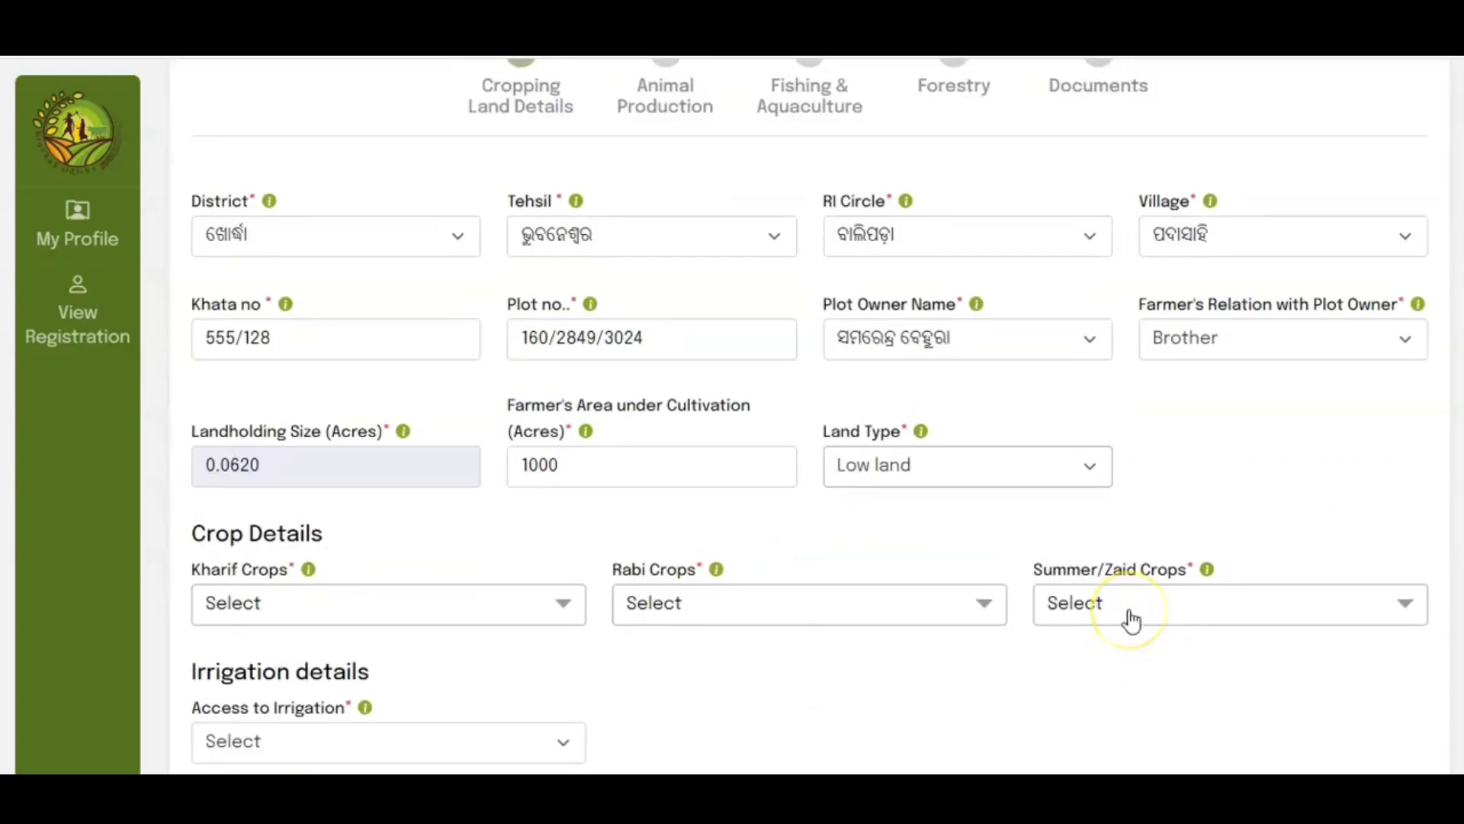
# Step: Choose the crops: Amaranthus for Kharif, Forest Tree Nurseries for Rabi, Black gram for Summer/Zaid
pyautogui.click(456, 616)
pyautogui.click(716, 601)
pyautogui.click(750, 753)
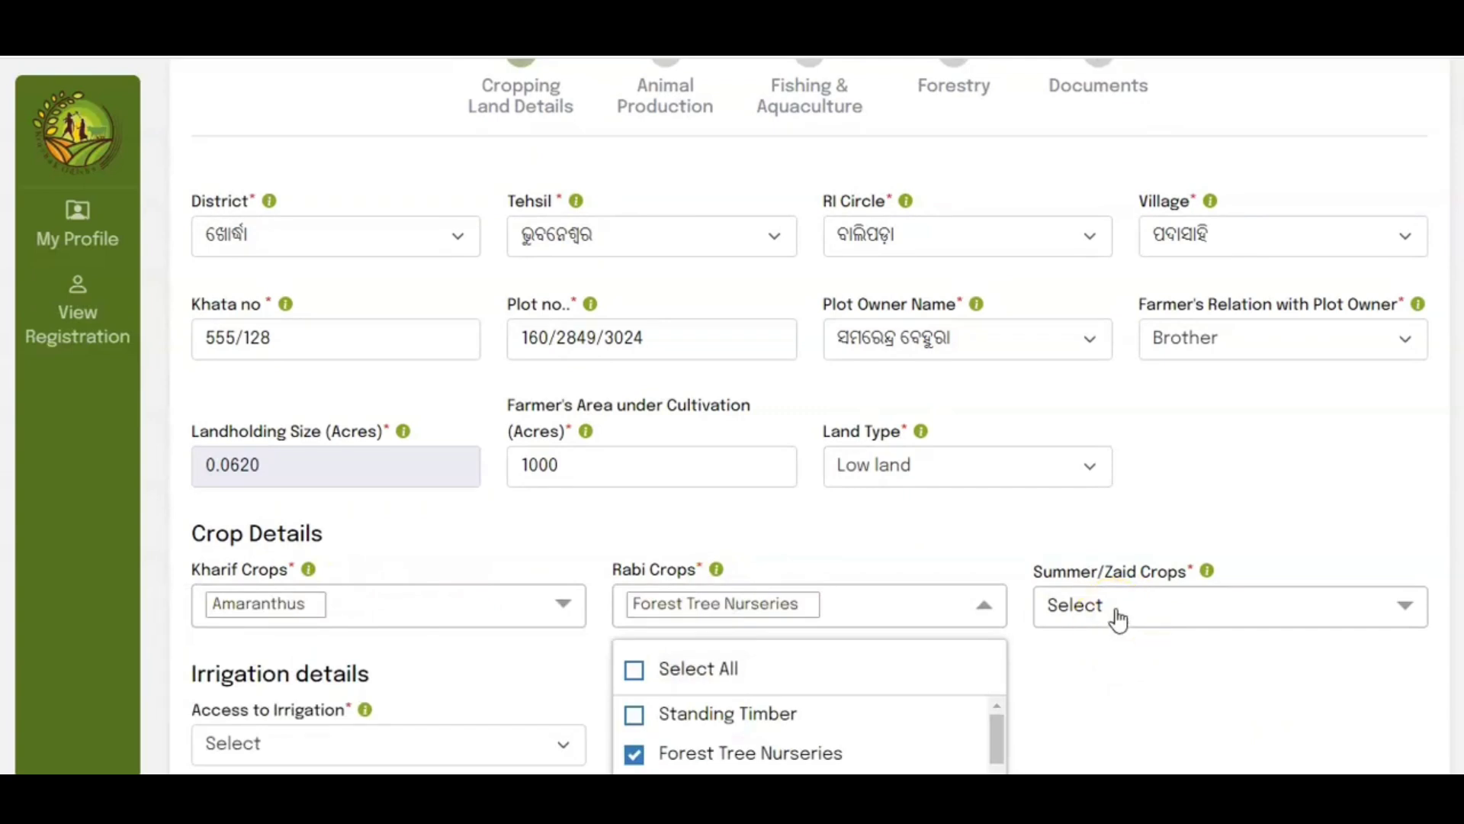
pyautogui.click(1114, 614)
pyautogui.click(1113, 752)
pyautogui.scroll(-1, 1140, 736)
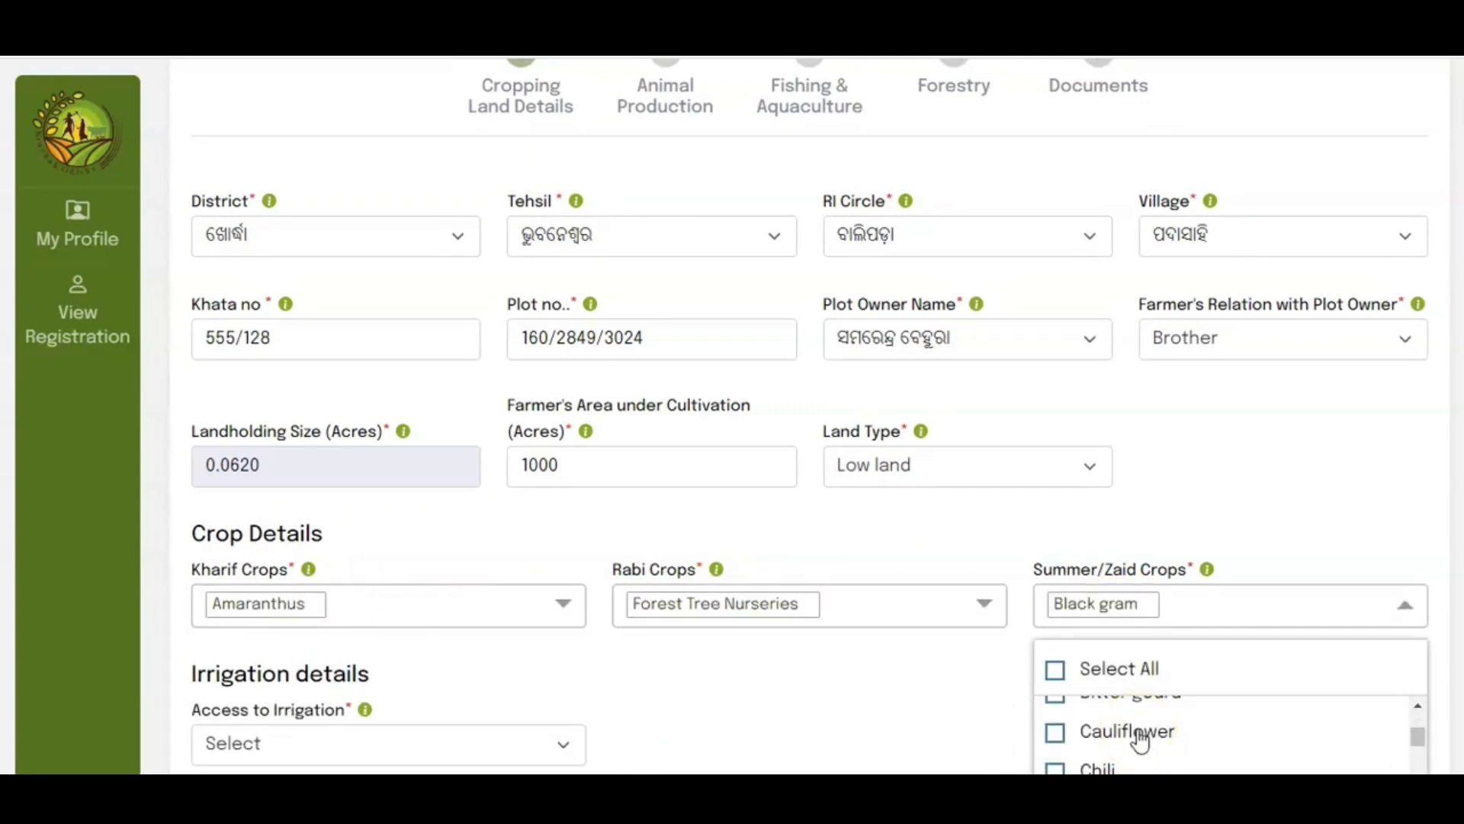
pyautogui.scroll(-2, 1136, 736)
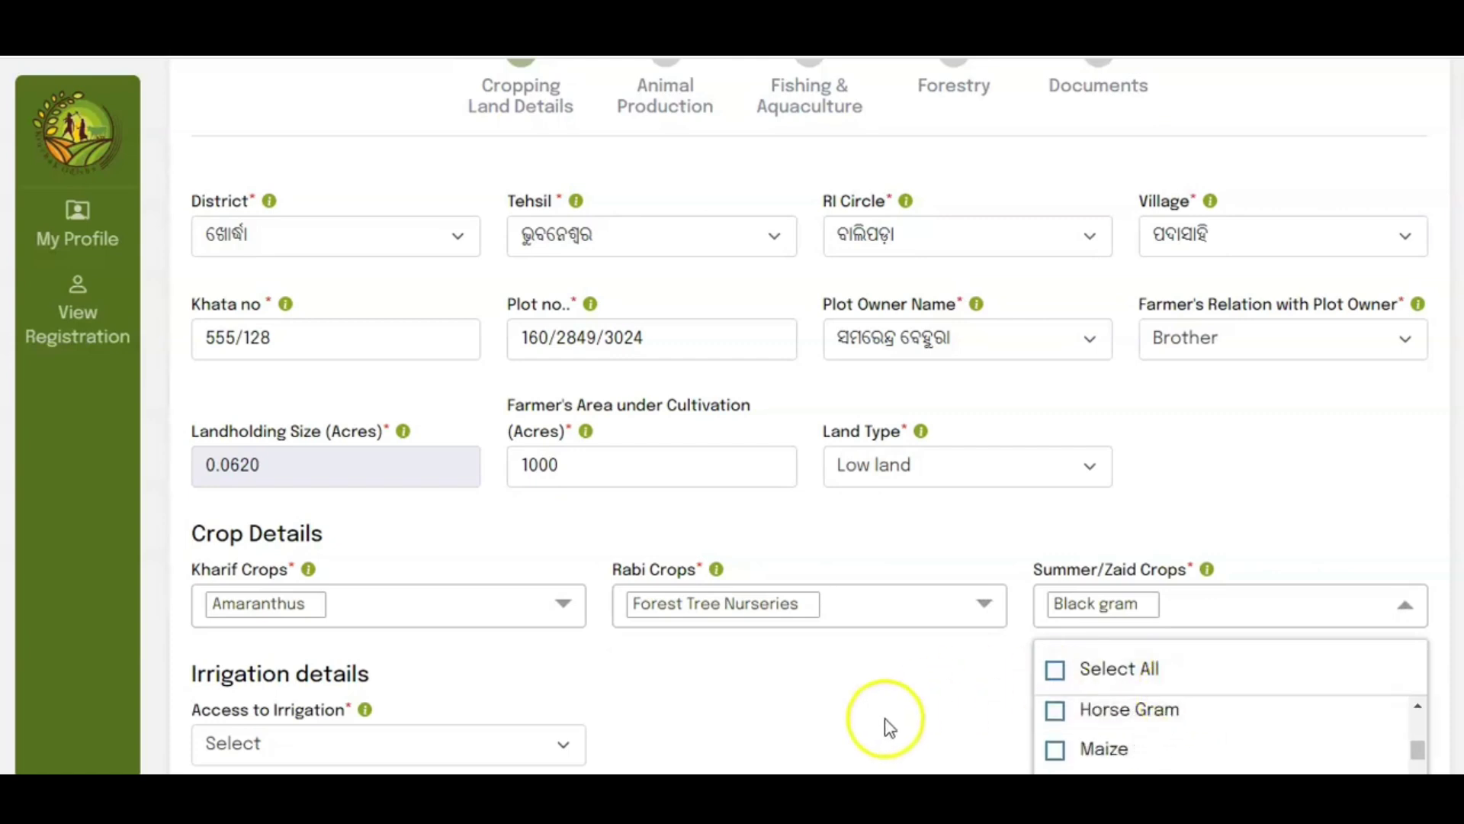
pyautogui.click(883, 717)
pyautogui.scroll(-4, 883, 713)
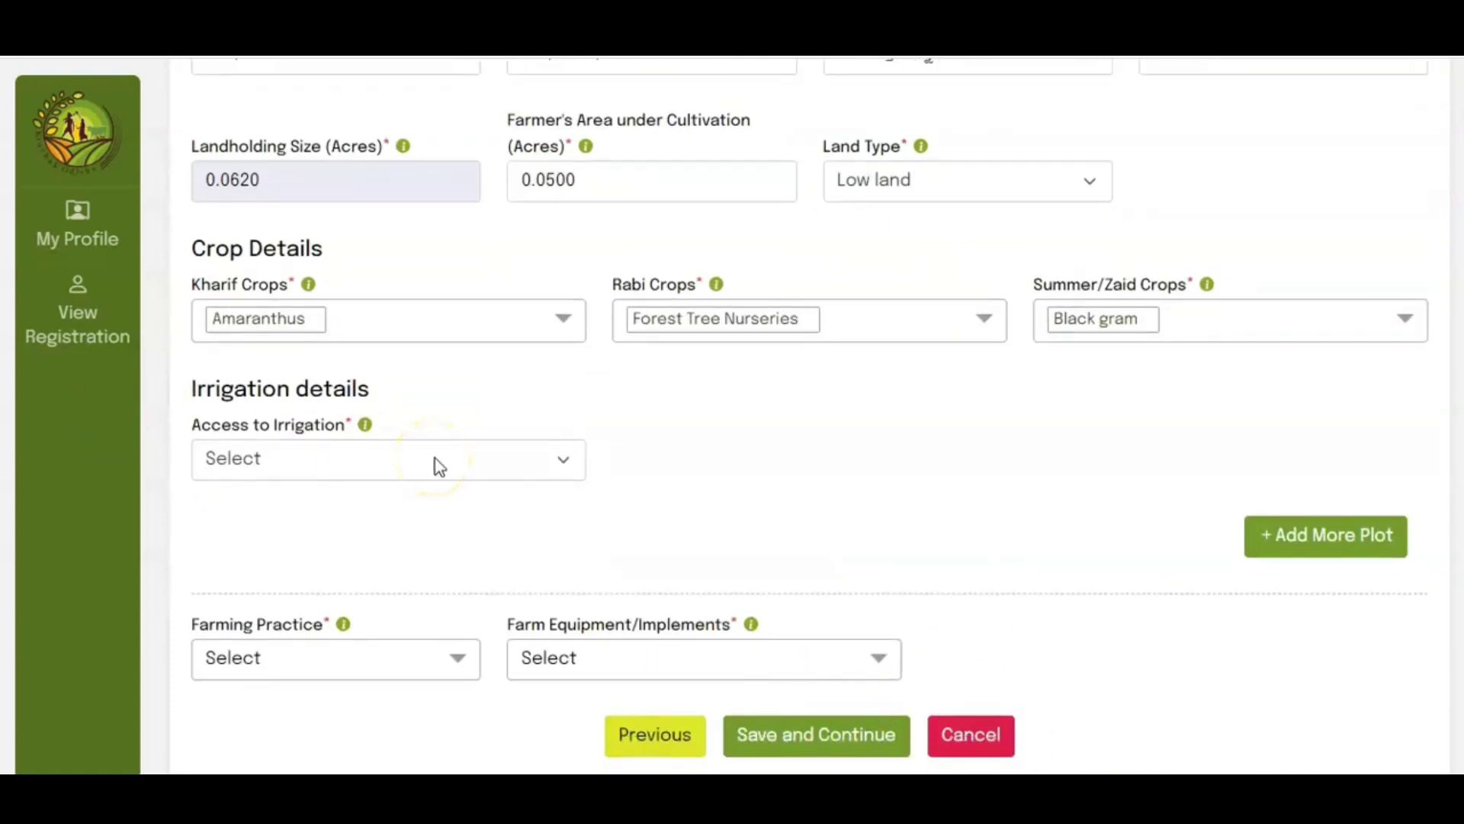
# Step: Record no irrigation access, choose Rotavator equipment and Agro-forestry practice, then save the cropping details
pyautogui.click(436, 459)
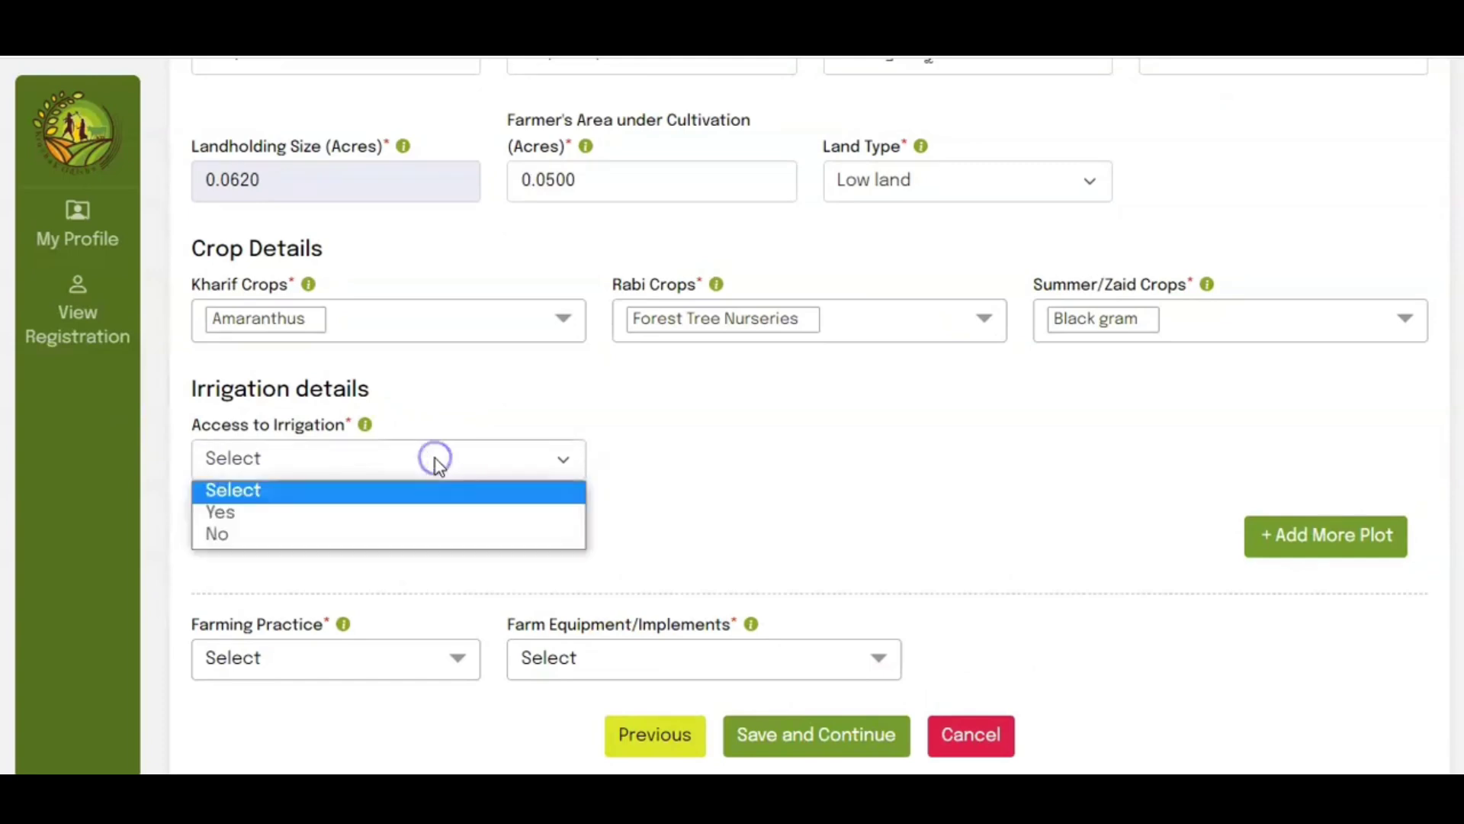
pyautogui.click(389, 537)
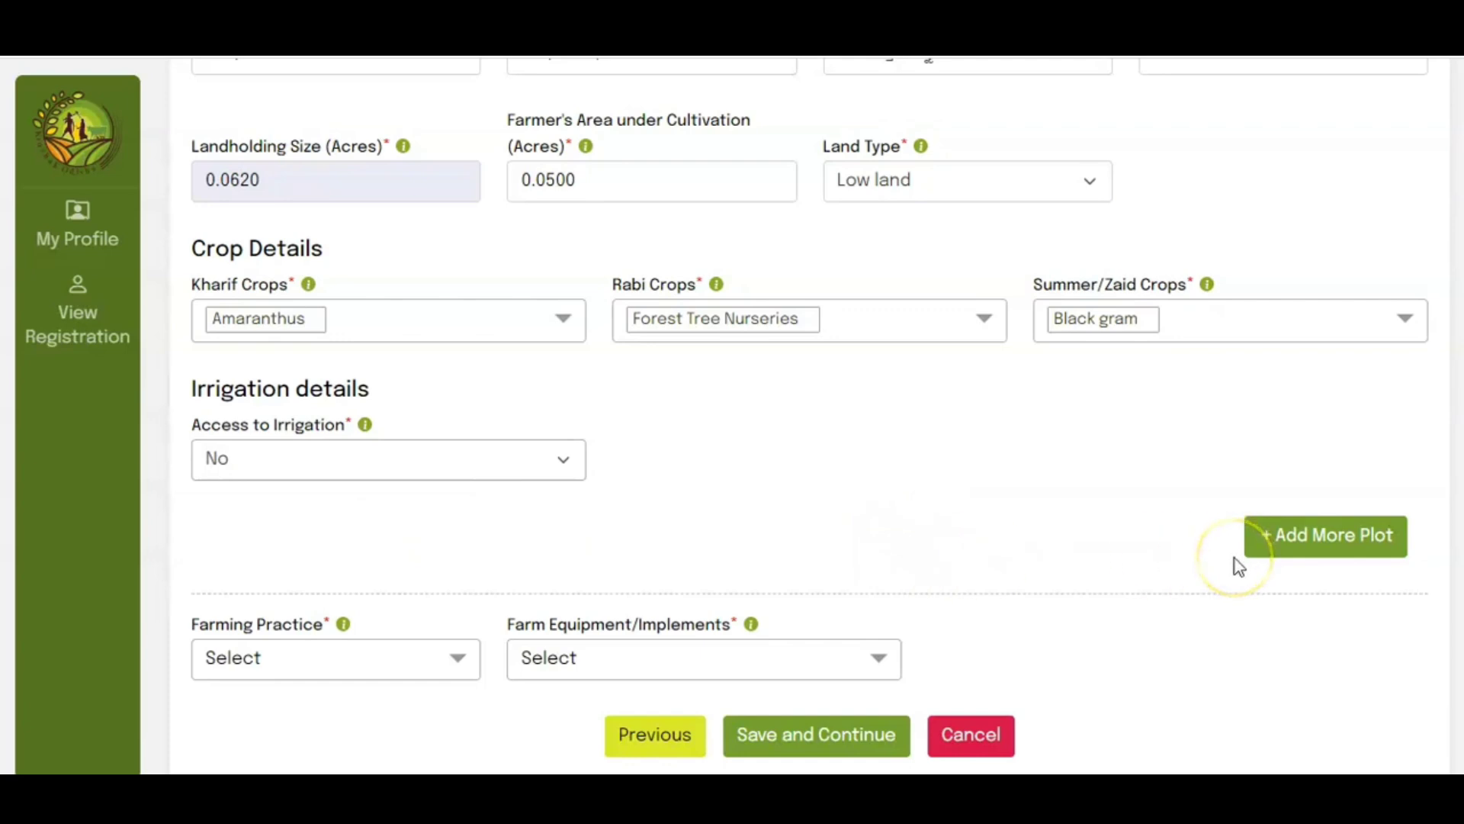
pyautogui.click(1287, 548)
pyautogui.click(405, 672)
pyautogui.click(369, 765)
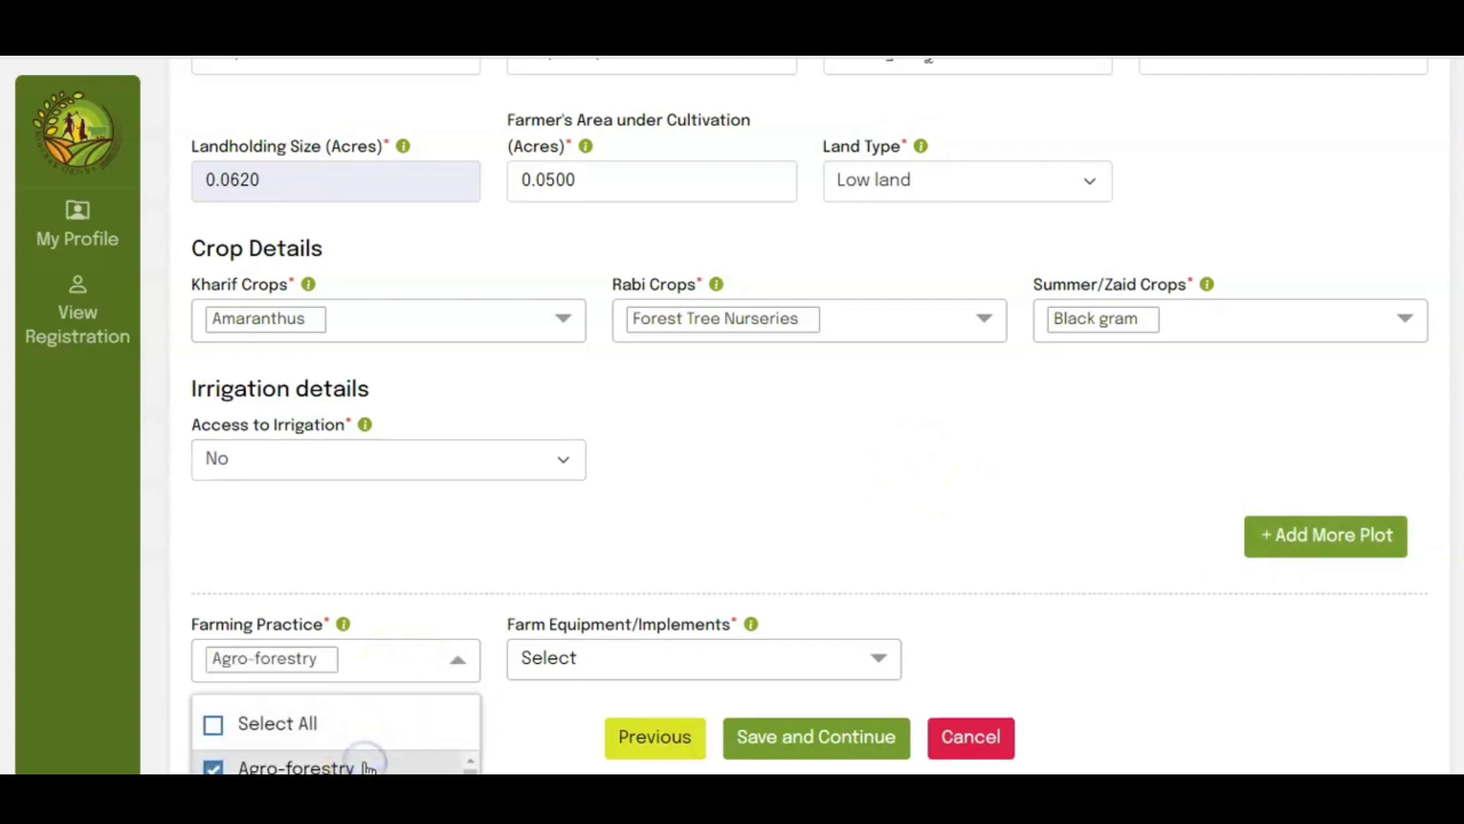
pyautogui.click(821, 738)
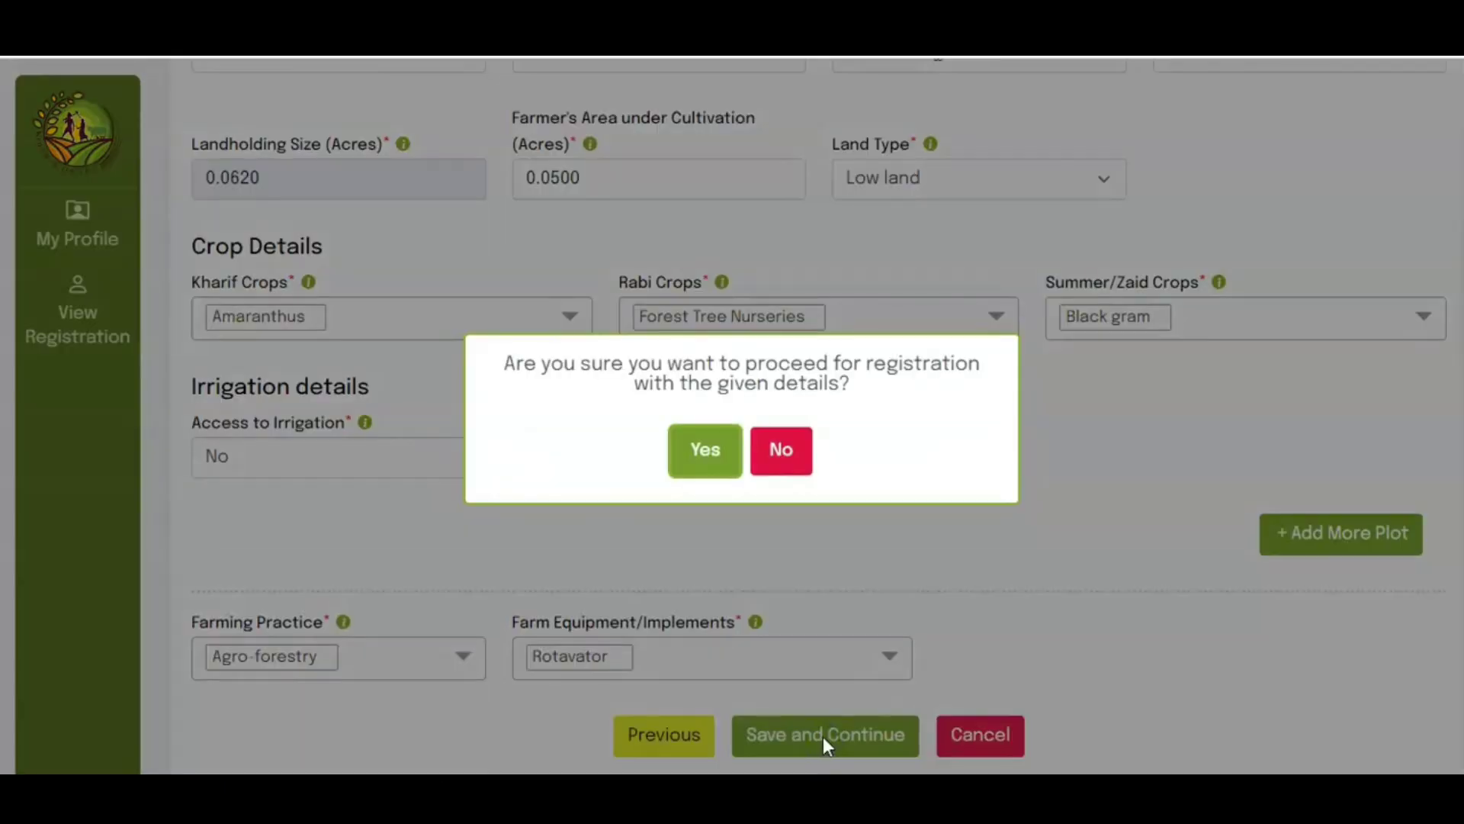
# Step: Confirm proceeding with the cropping details and acknowledge the Record Saved message
pyautogui.click(715, 454)
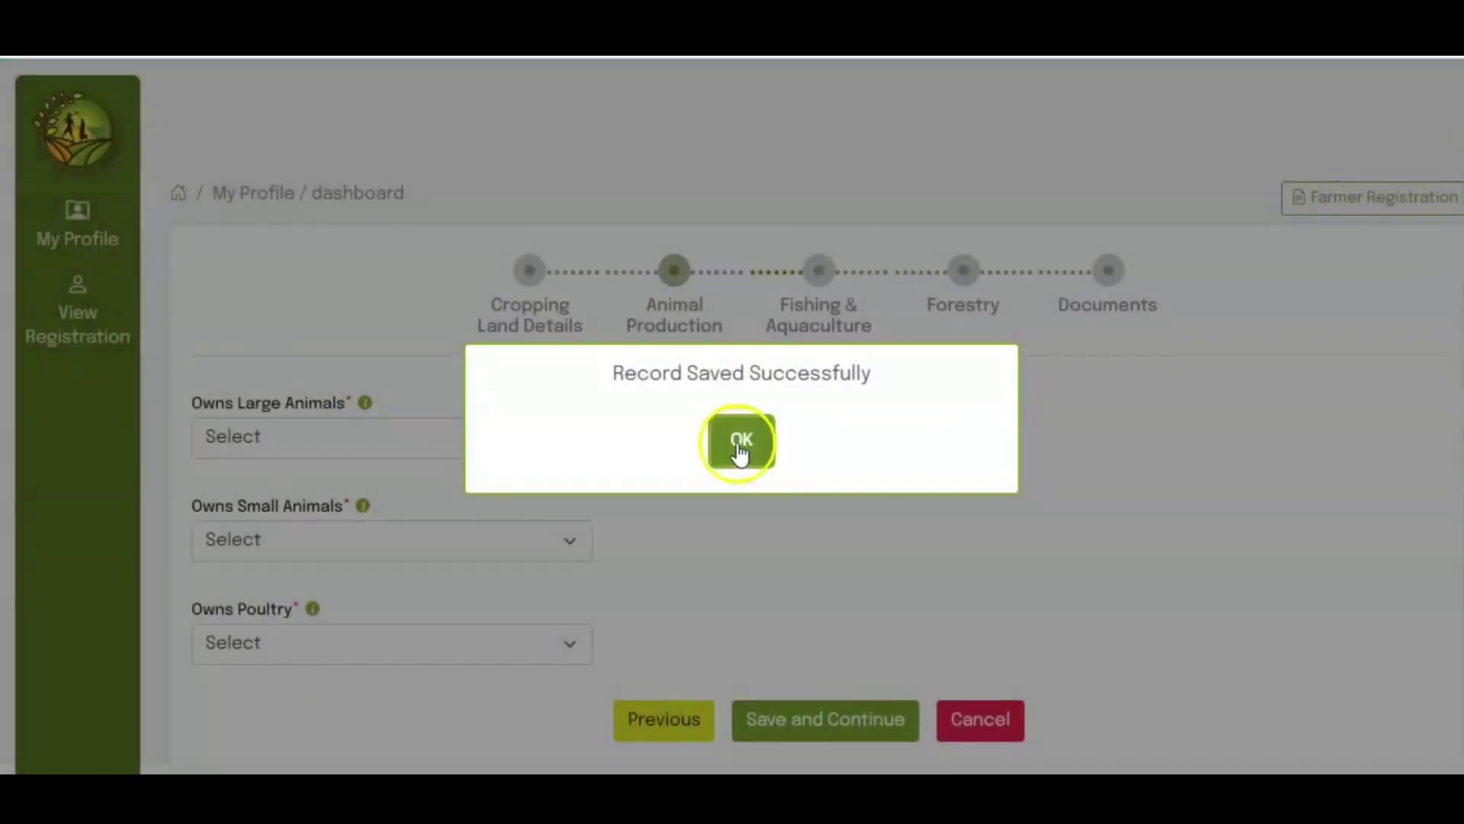
pyautogui.click(723, 453)
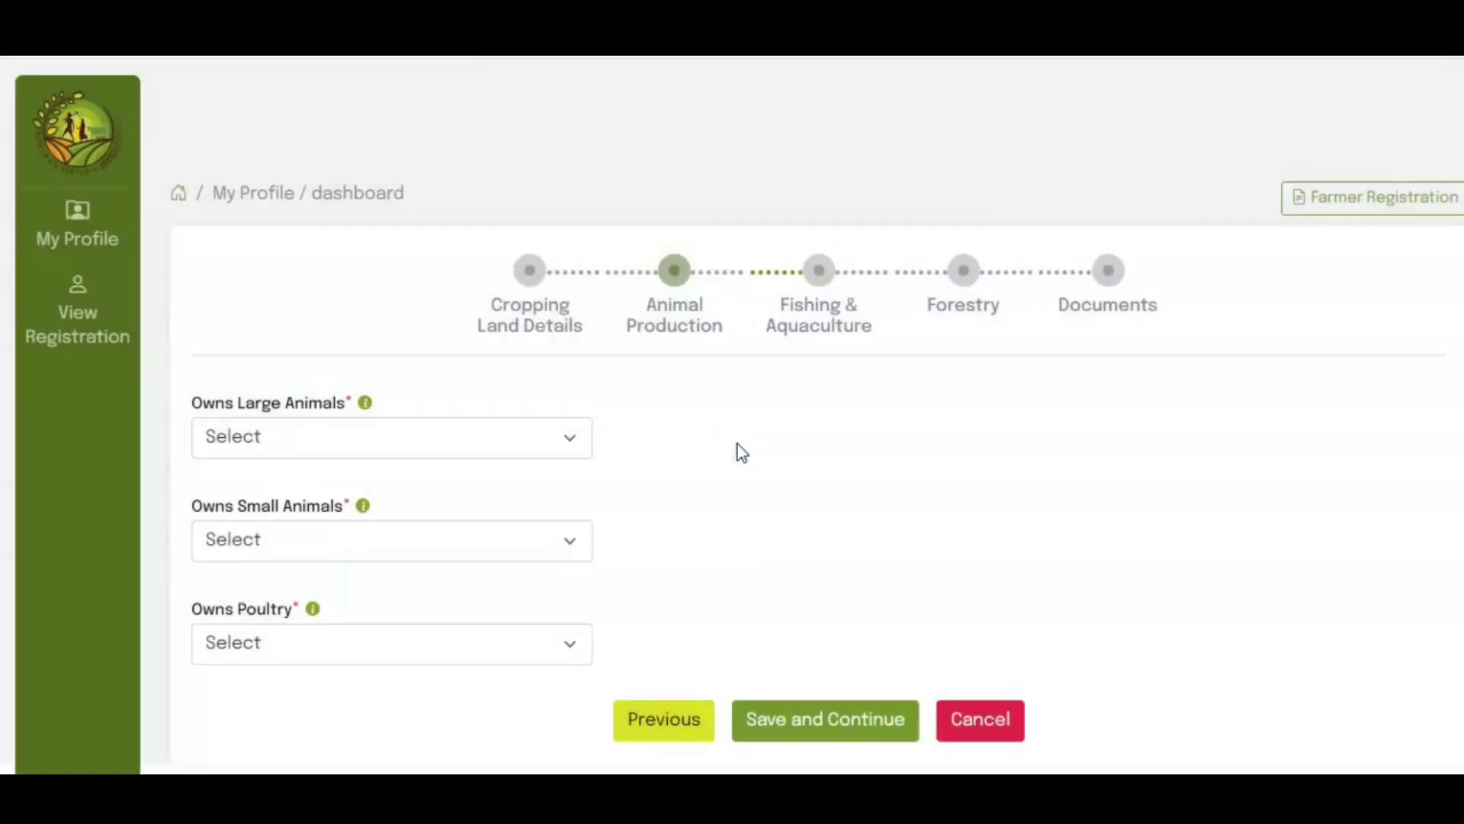
# Step: Answer Yes to owning large animals and save the livestock entries (Buffalo 4, Bull 2, Pig 4, poultry <=1000)
pyautogui.click(459, 445)
pyautogui.moveTo(421, 469); pyautogui.dragTo(406, 520)
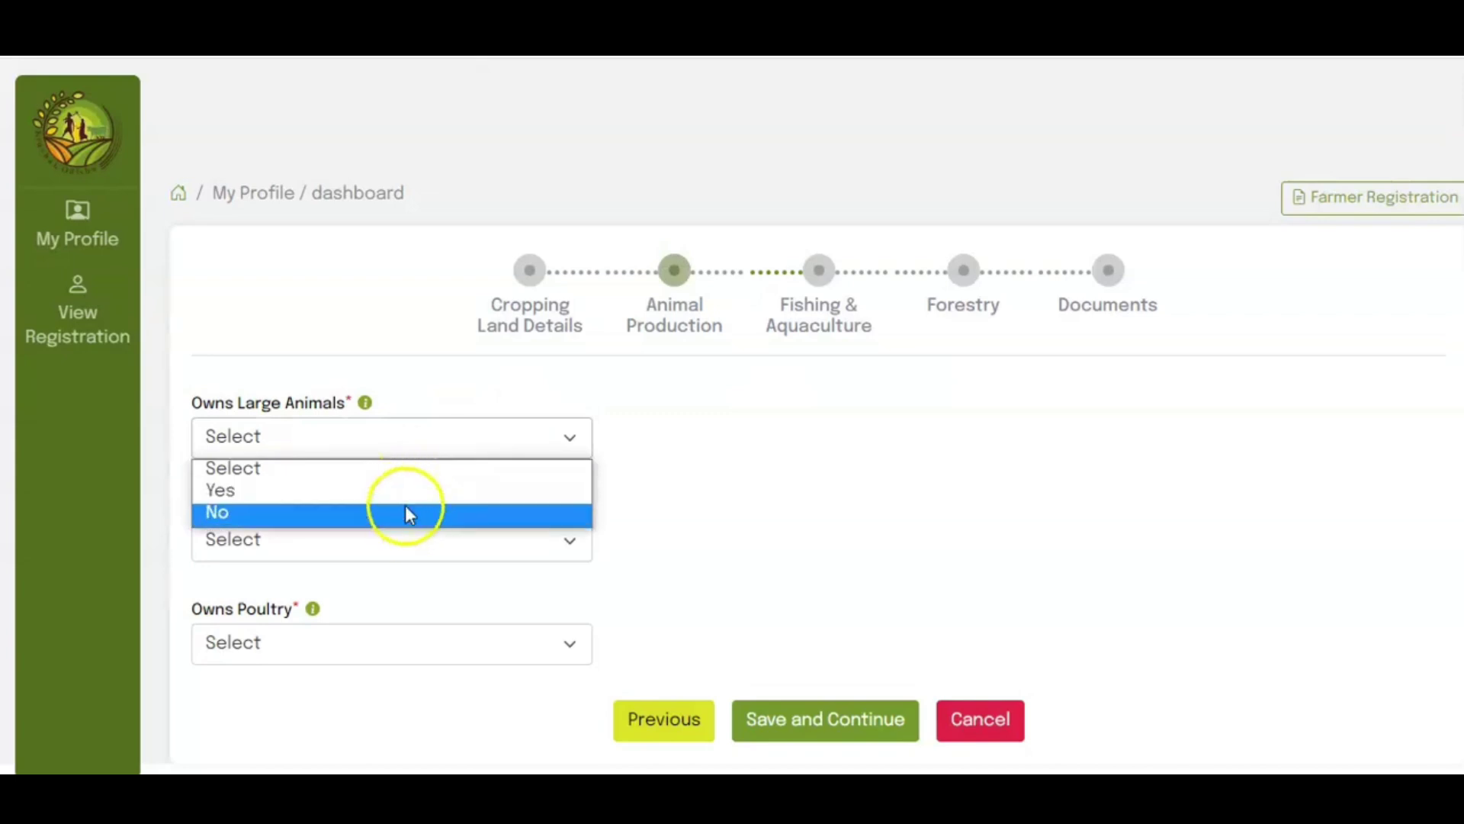
pyautogui.click(407, 490)
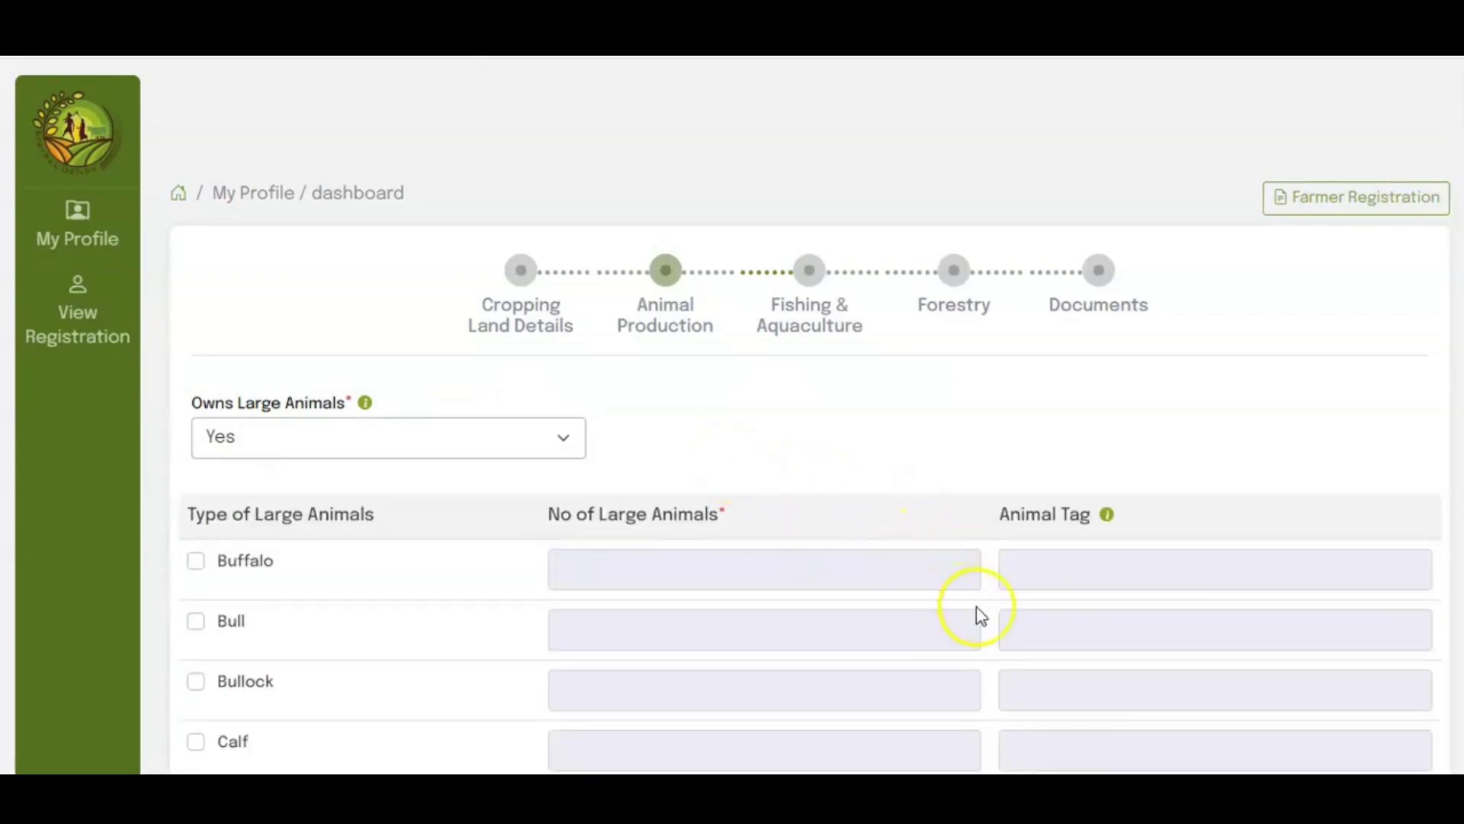
pyautogui.scroll(-3, 1200, 637)
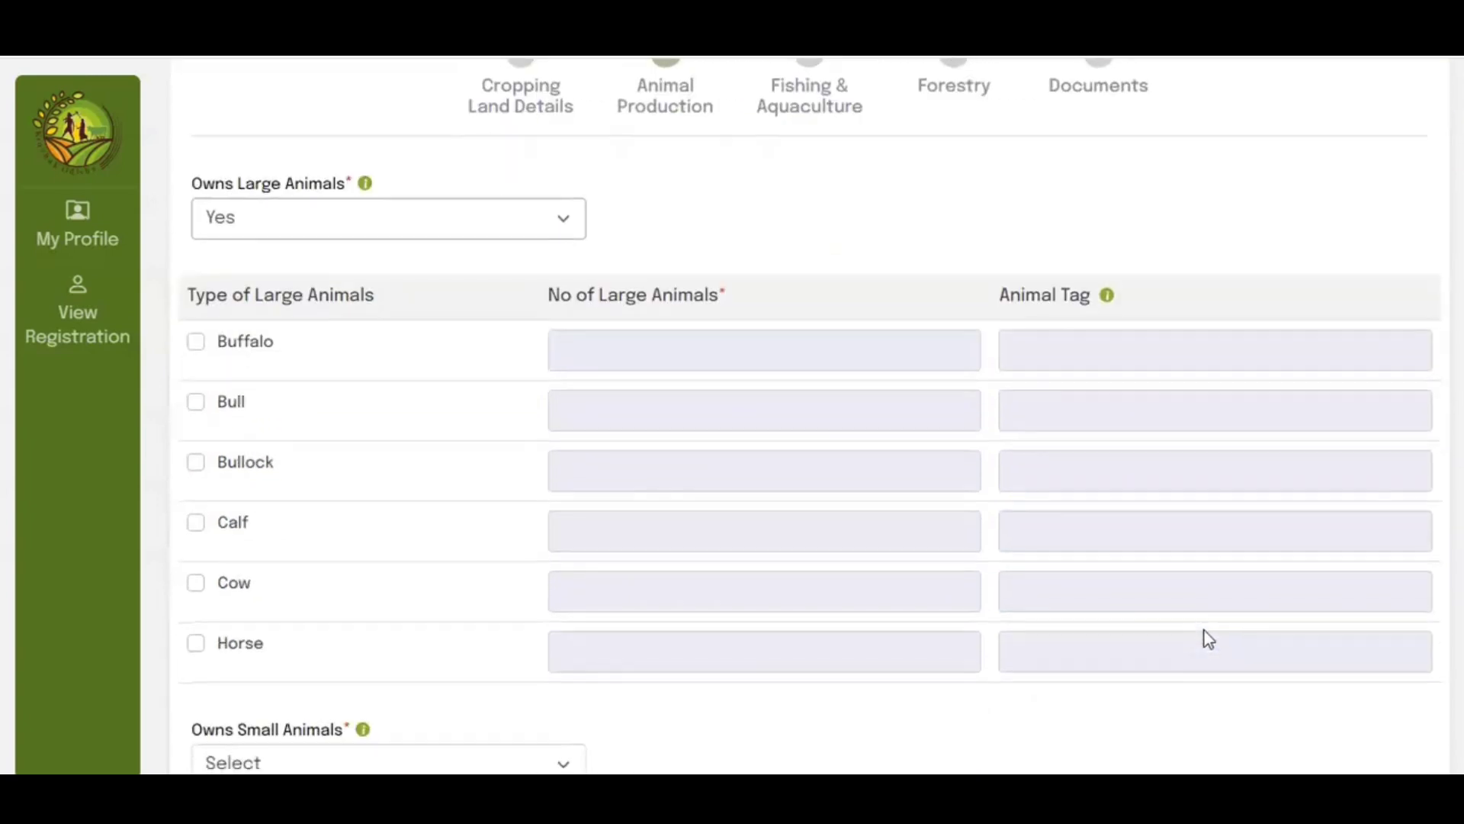
pyautogui.scroll(-2, 1190, 610)
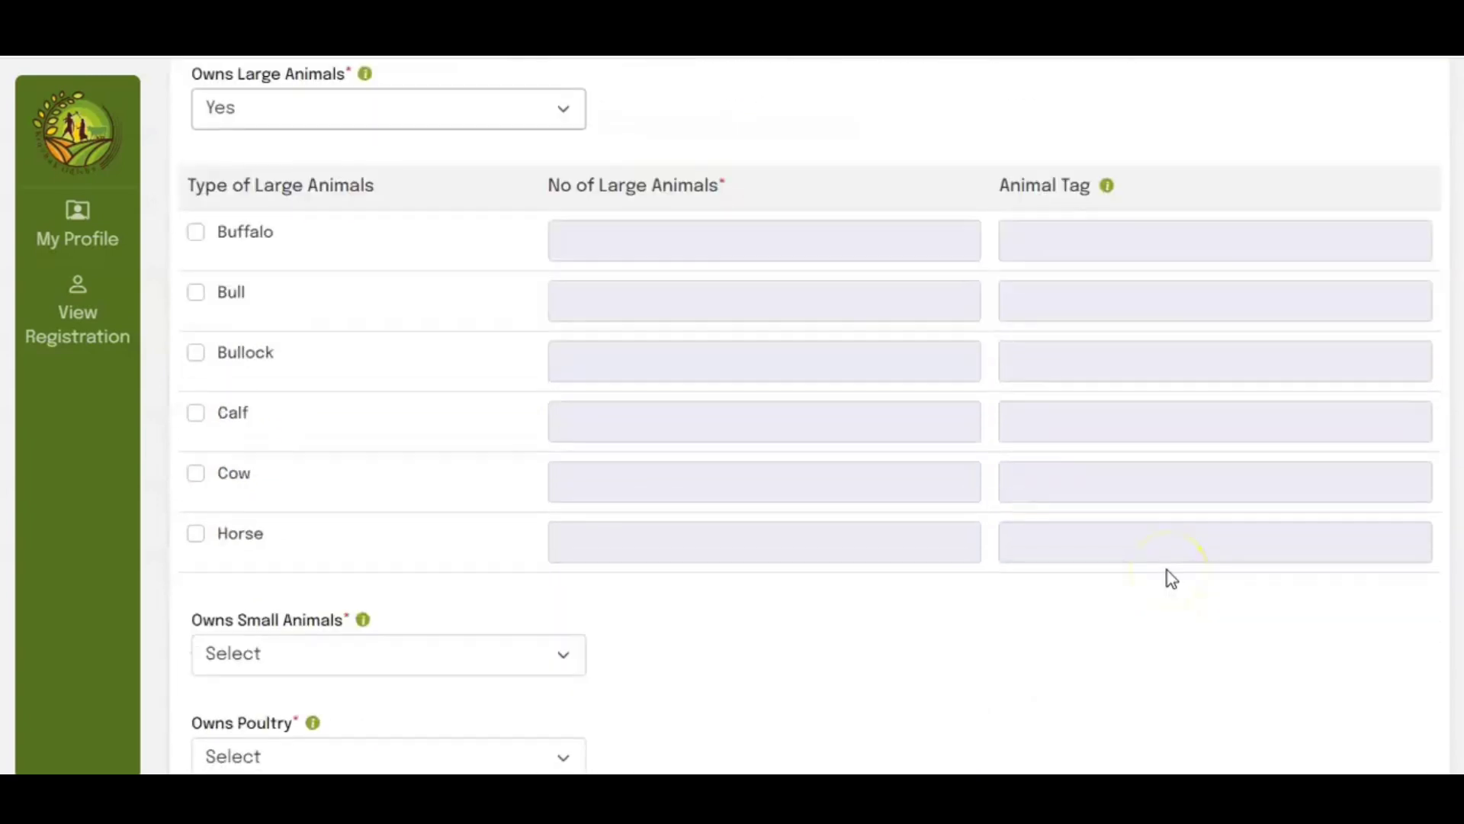
pyautogui.scroll(-2, 1168, 573)
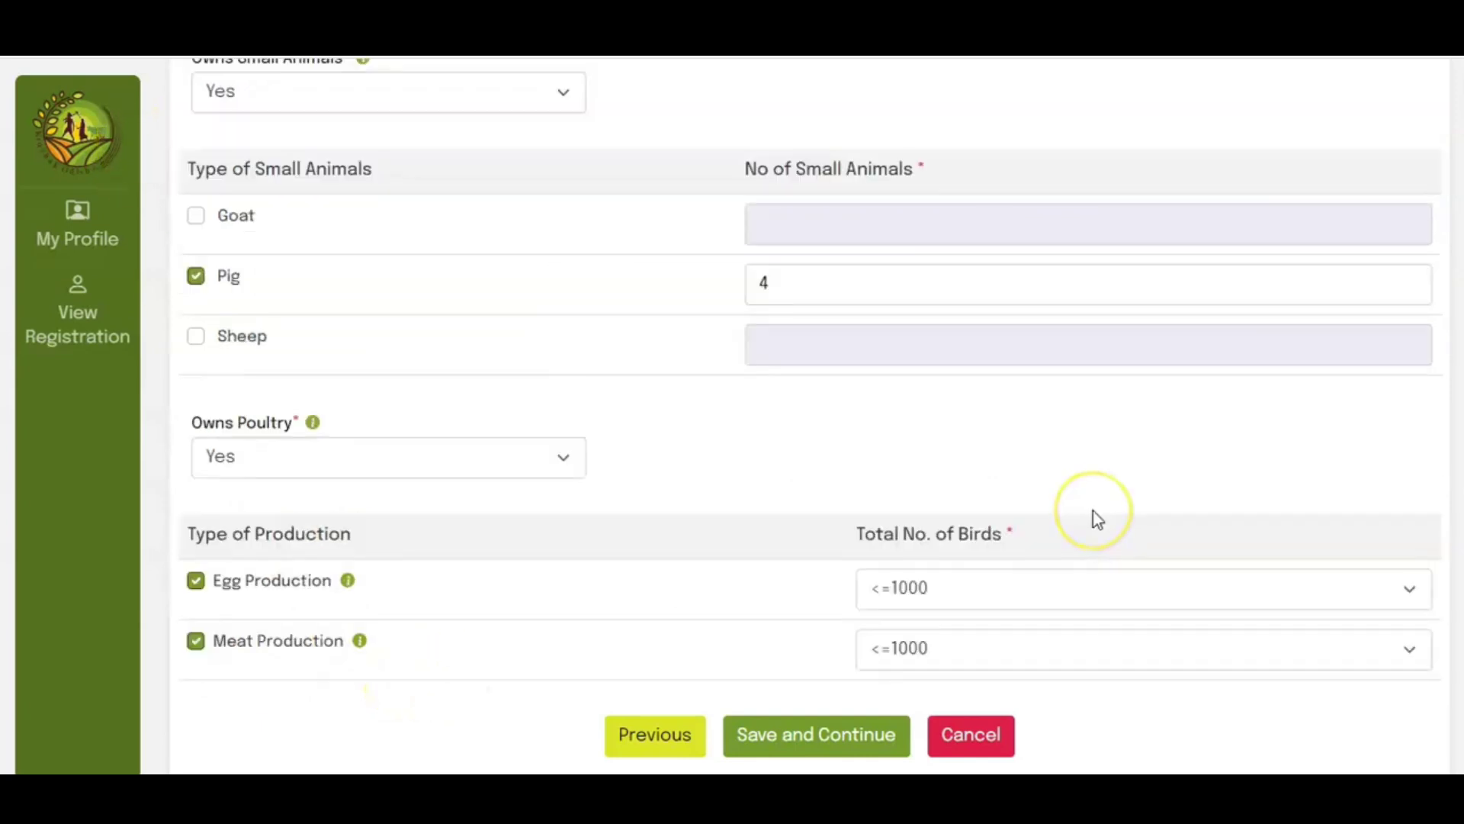
pyautogui.scroll(7, 658, 368)
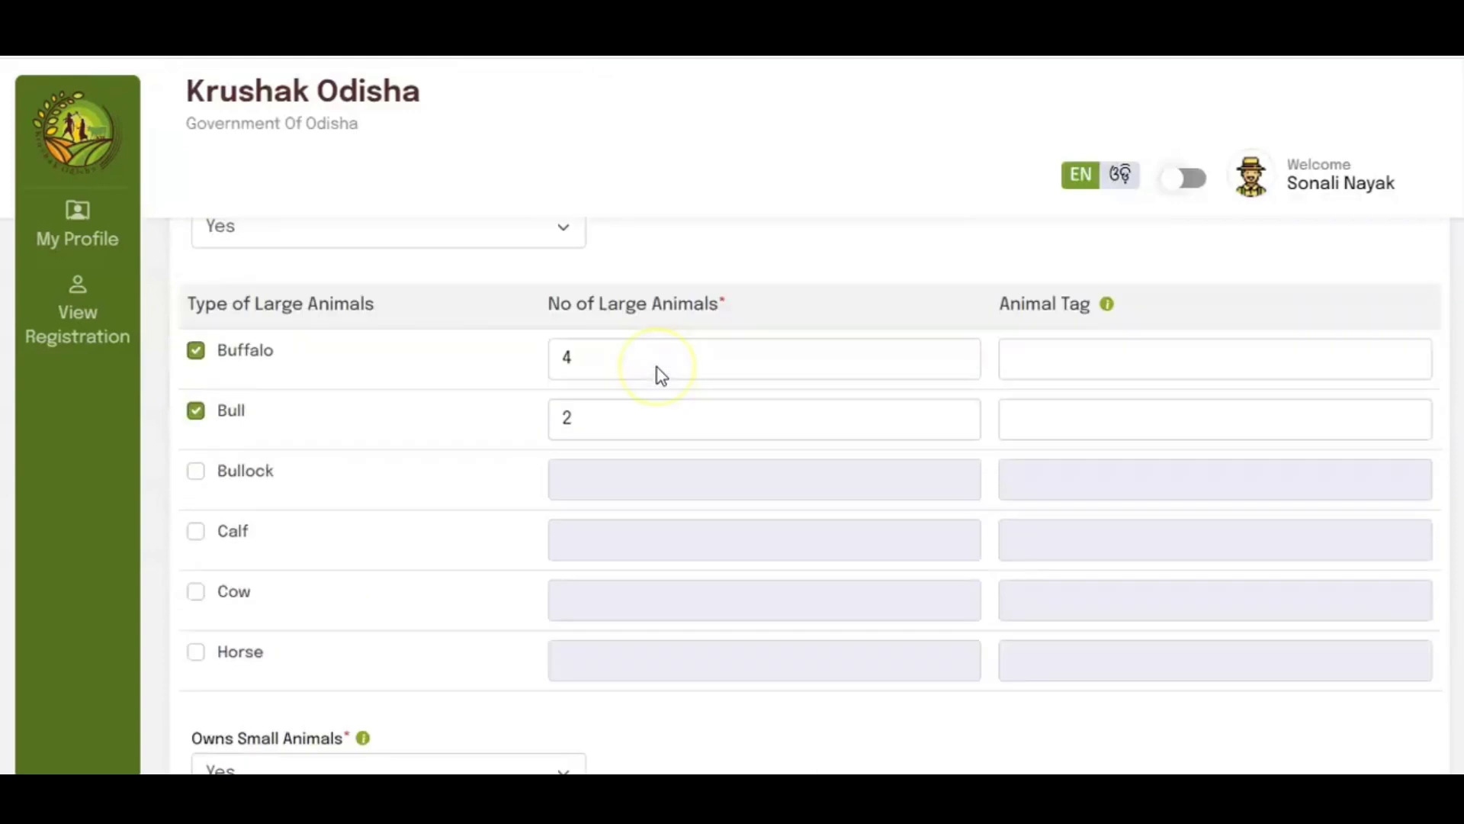
pyautogui.scroll(-7, 657, 368)
pyautogui.click(836, 732)
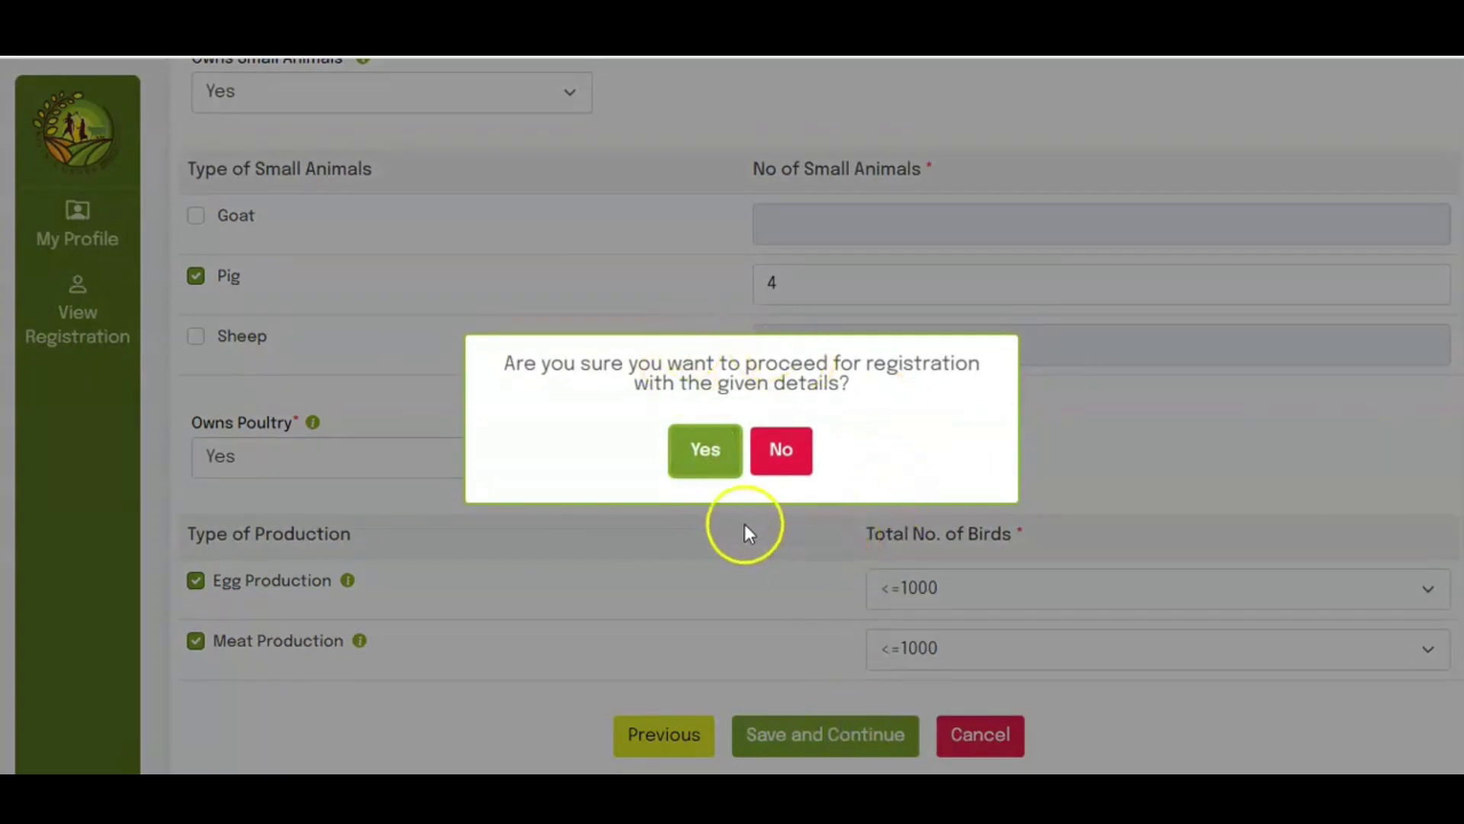
# Step: Confirm proceeding with the animal production details and acknowledge the Record Saved notice
pyautogui.click(698, 456)
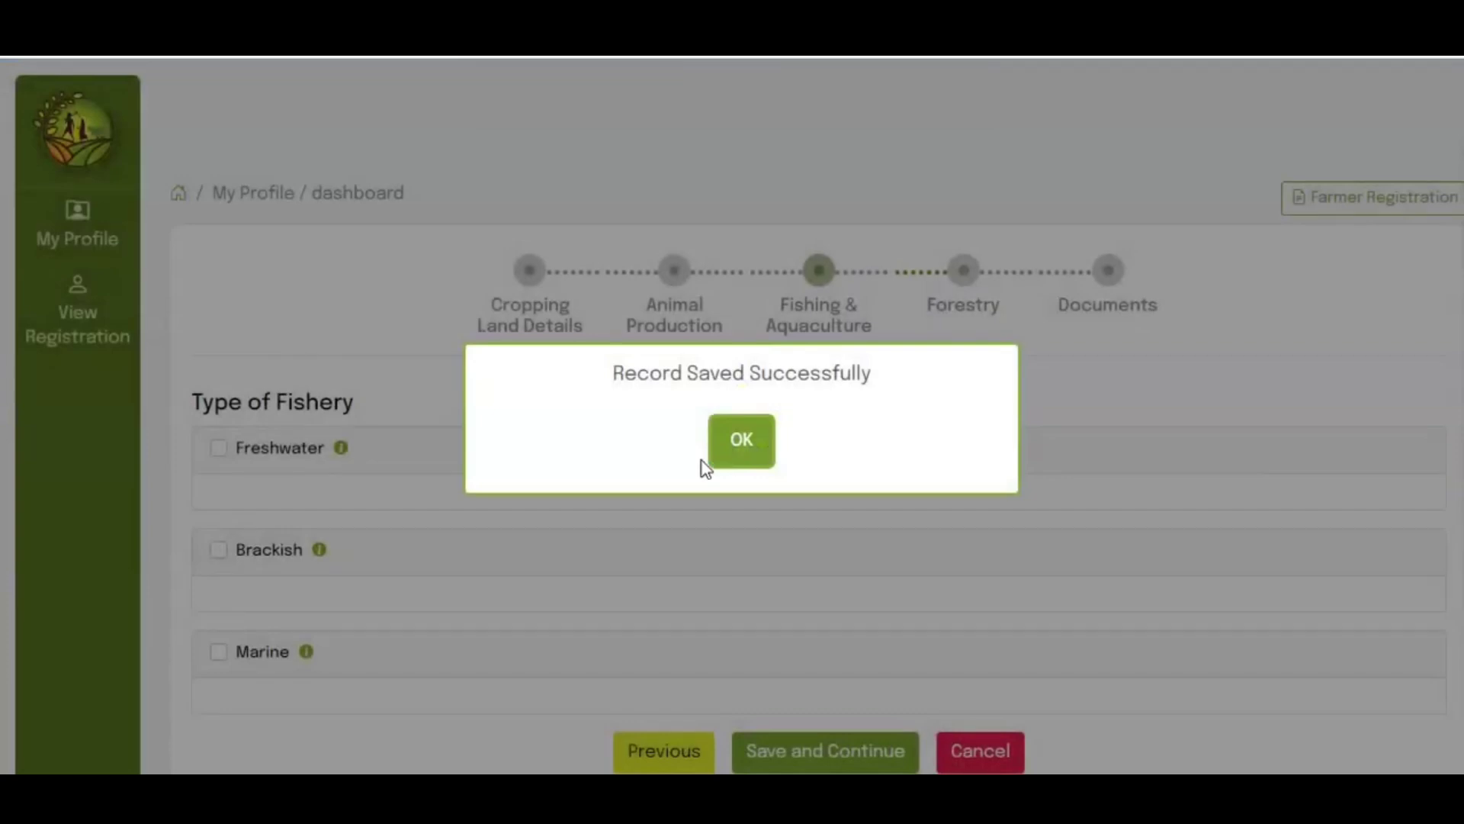
pyautogui.click(755, 446)
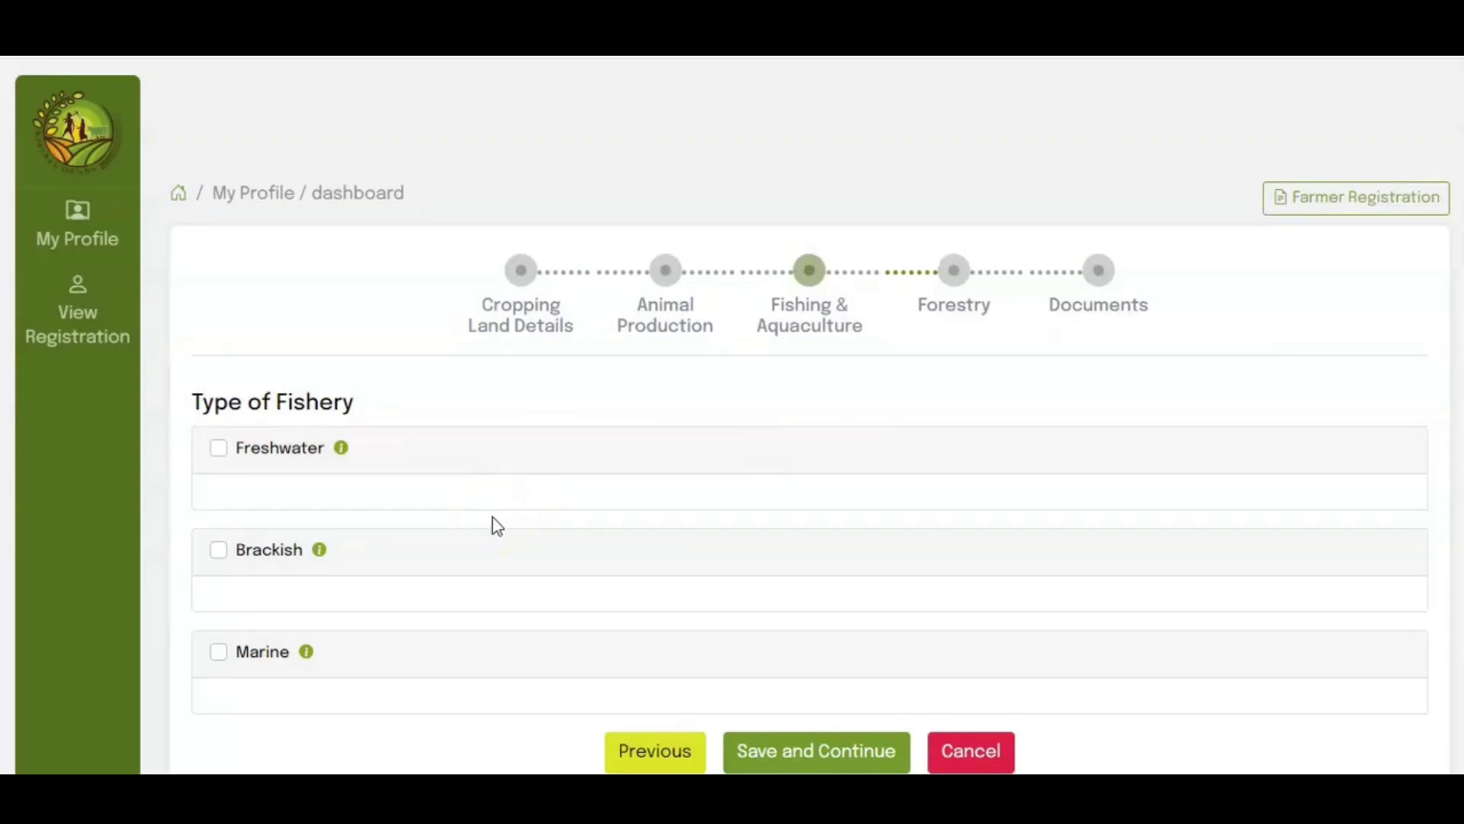
# Step: Record Marine fishing with 6 Trawler boats plus fishing without boat, and save the details
pyautogui.click(219, 450)
pyautogui.scroll(-1, 533, 531)
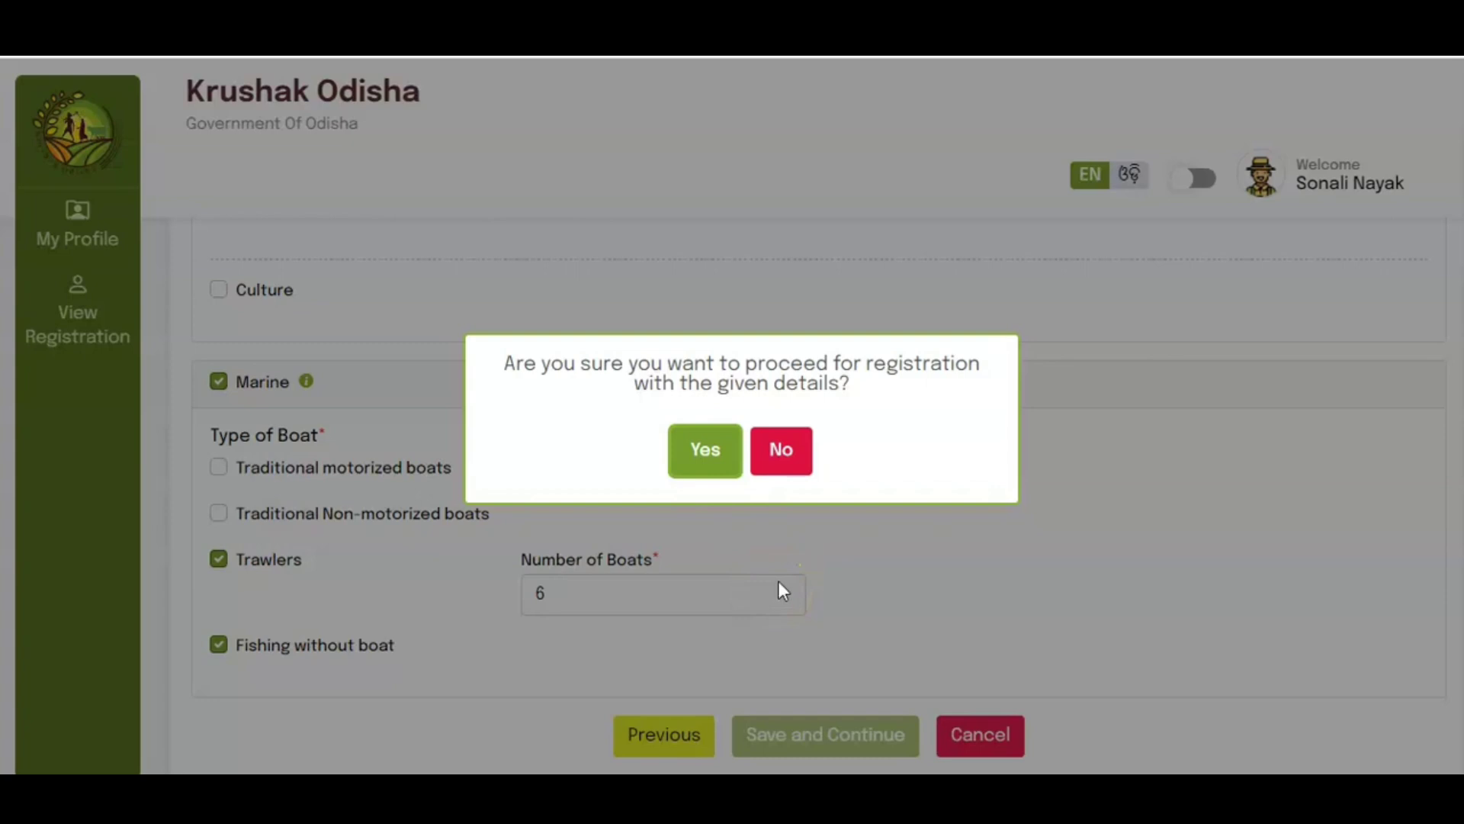
pyautogui.click(706, 450)
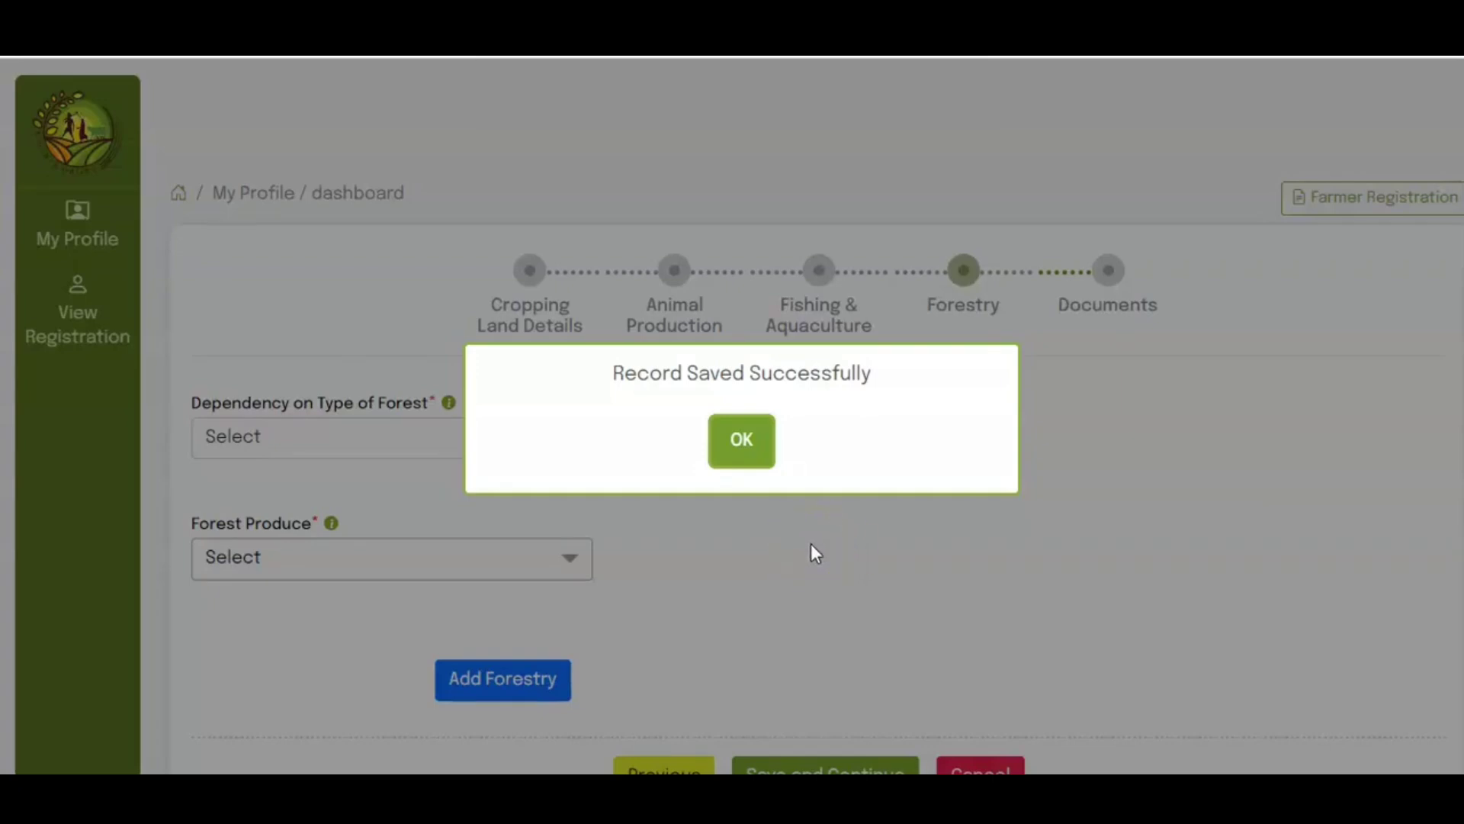
# Step: Save Revenue Forest dependency in GAJAPATI, GOSANI, AGARAKHANDI with Bahada as forest produce
pyautogui.click(744, 442)
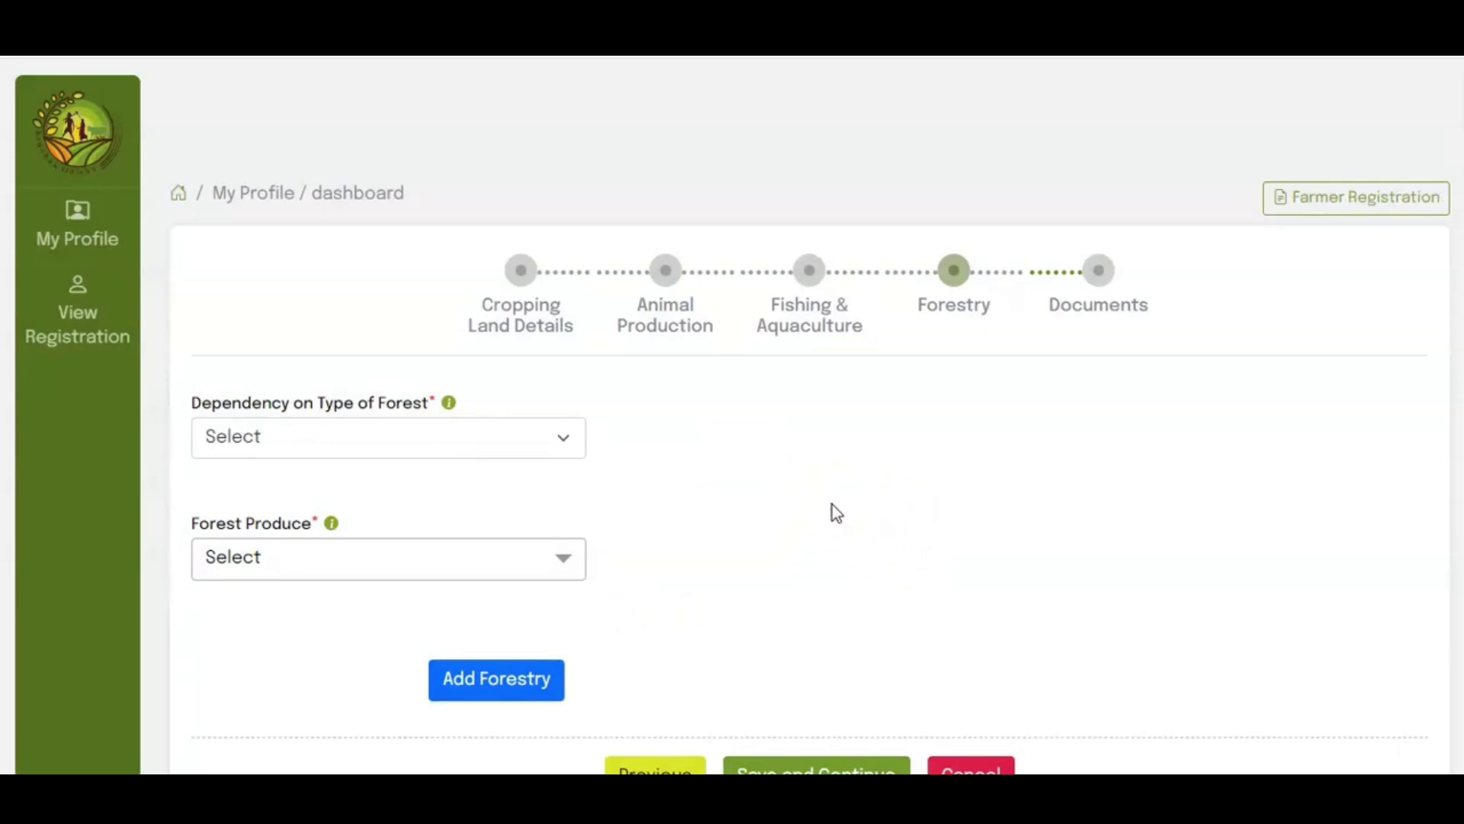
pyautogui.click(438, 438)
pyautogui.click(931, 443)
pyautogui.click(755, 214)
pyautogui.click(1103, 427)
pyautogui.click(1098, 457)
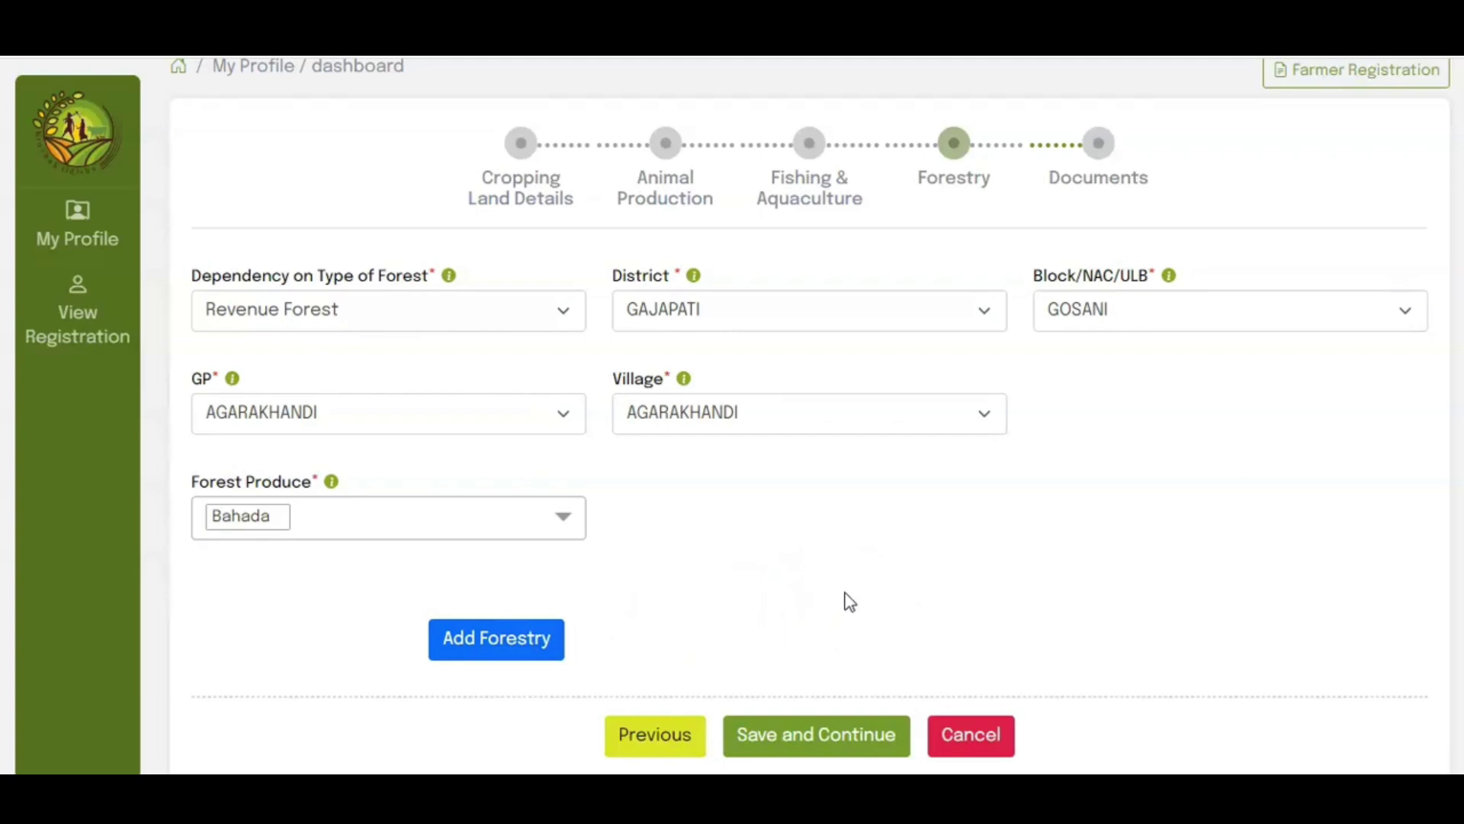
pyautogui.click(700, 461)
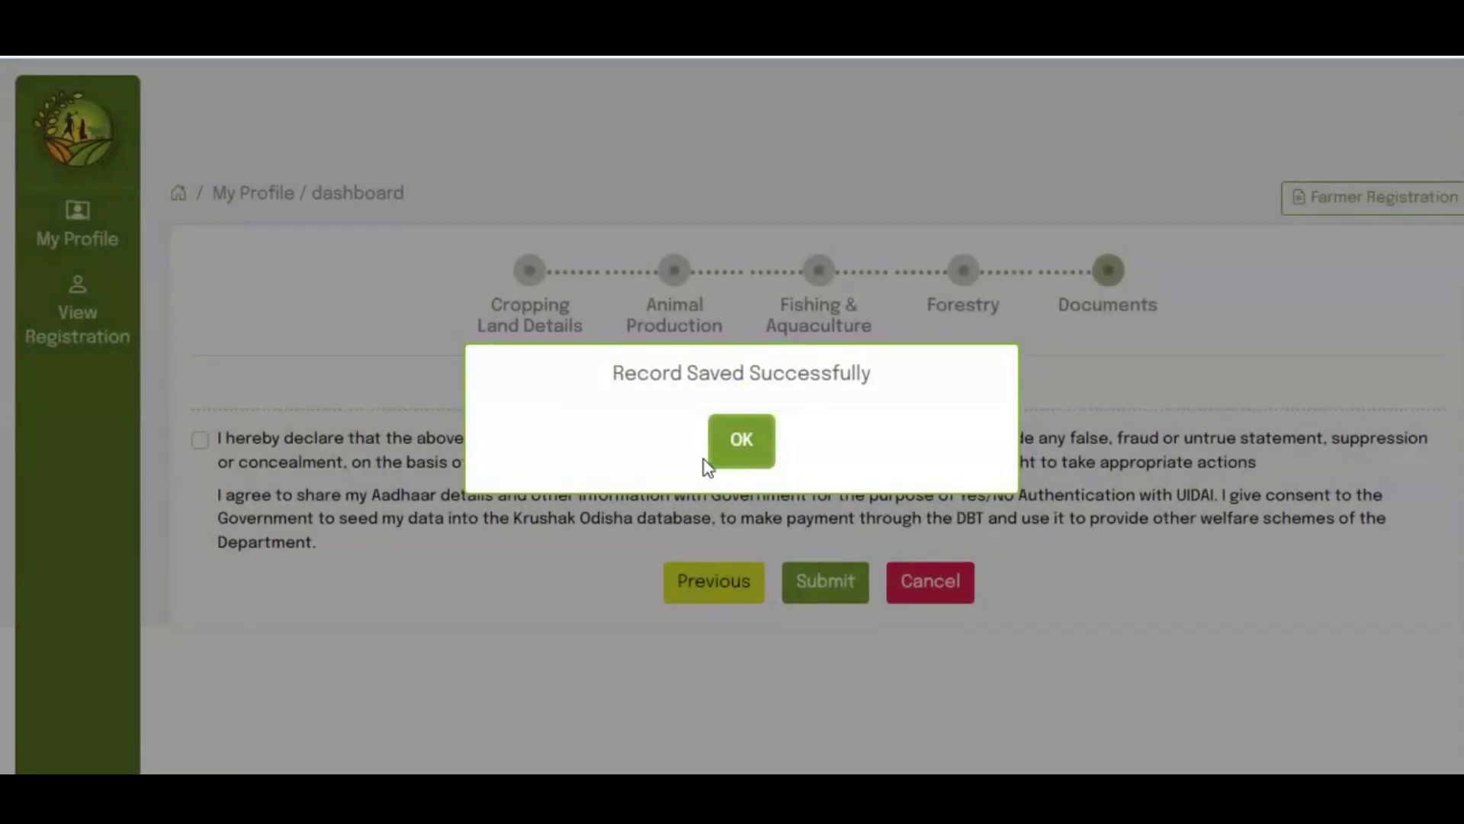
# Step: Attach the caste certificate PDF and accept the true-information and Aadhaar consent declaration
pyautogui.click(744, 442)
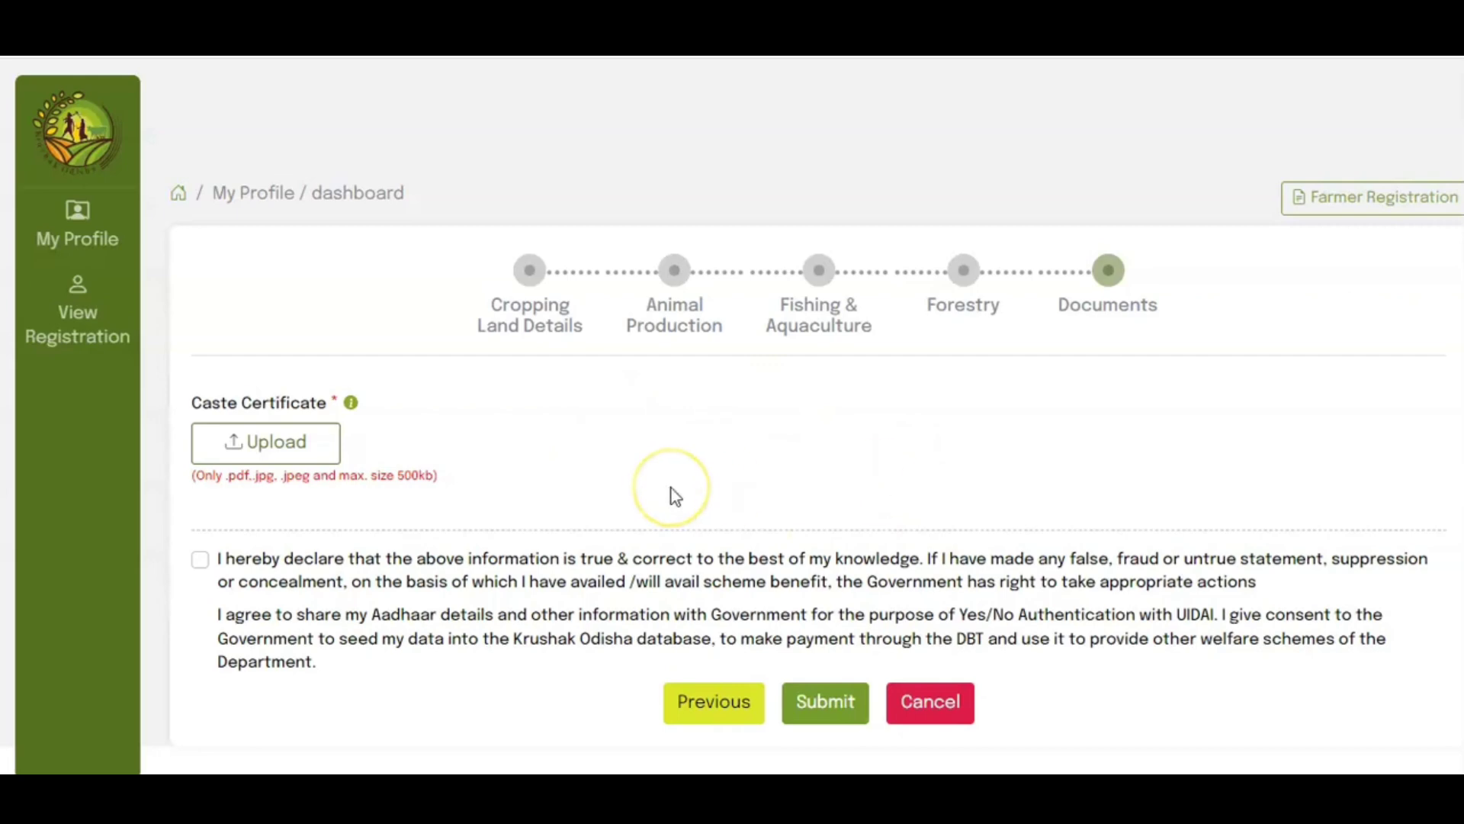
pyautogui.click(268, 441)
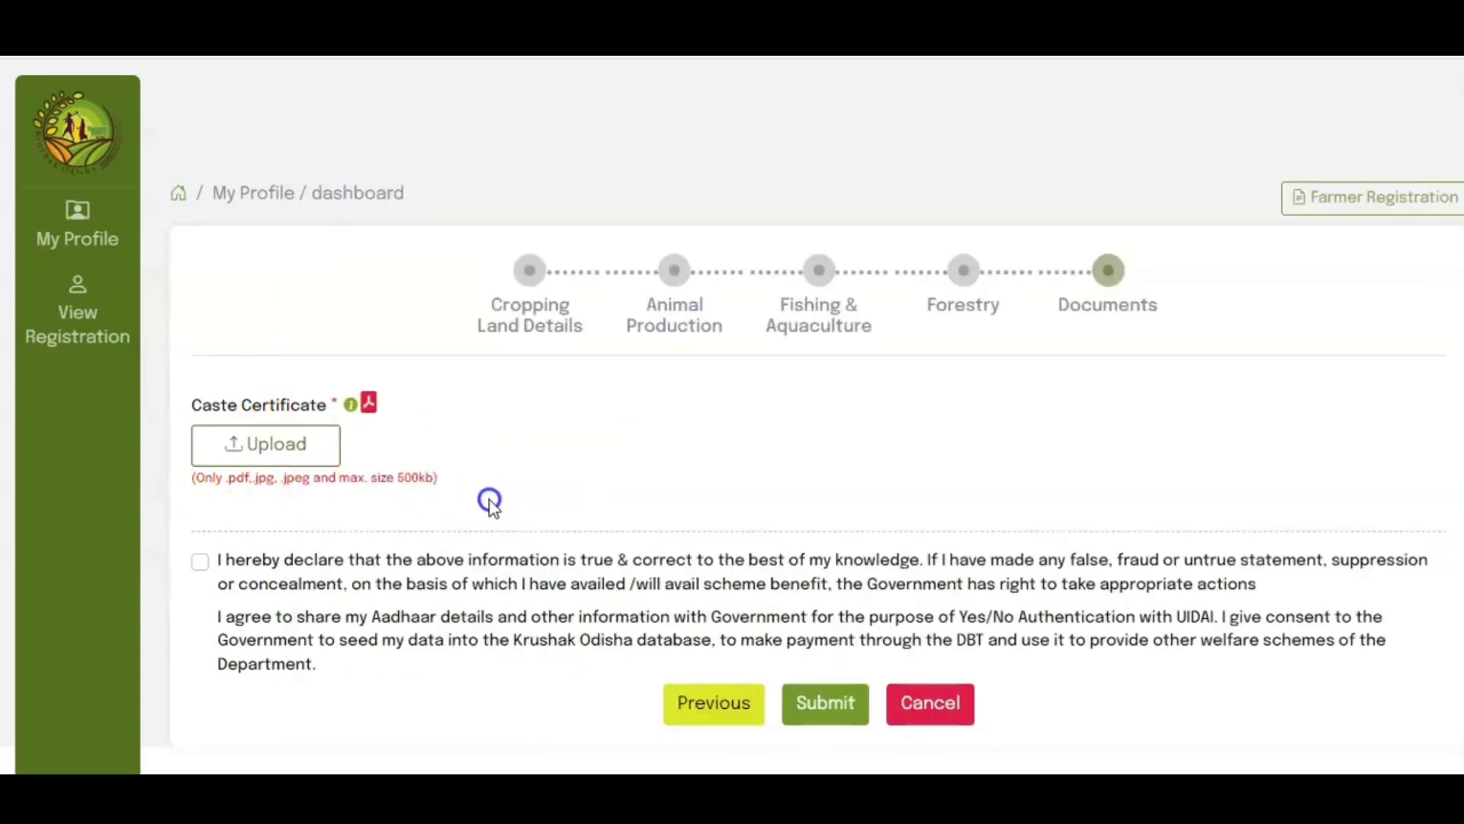
pyautogui.click(203, 563)
# Step: Submit the farmer registration and confirm it to receive the Application Id acknowledgement
pyautogui.click(833, 703)
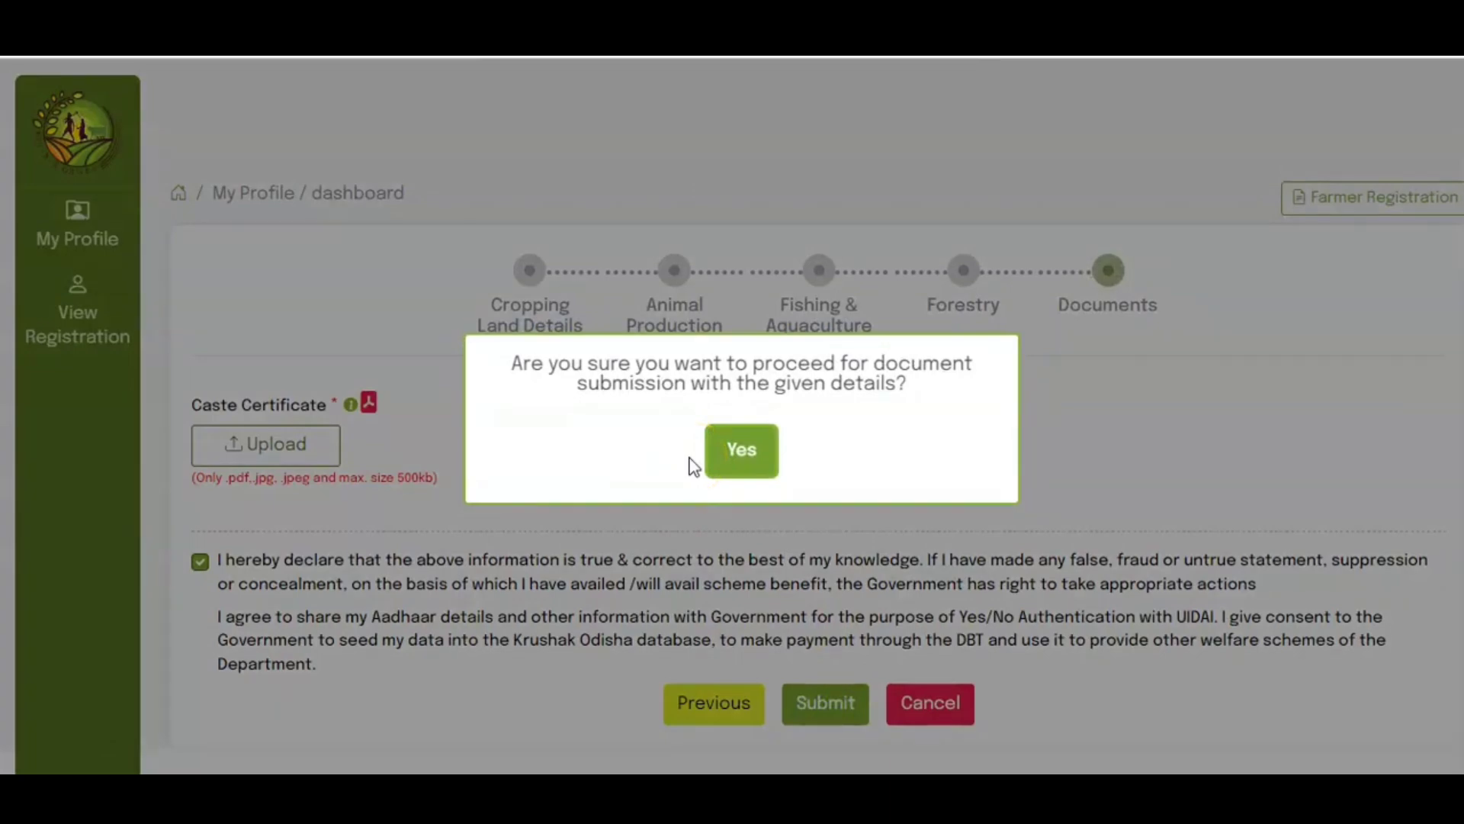
pyautogui.click(736, 458)
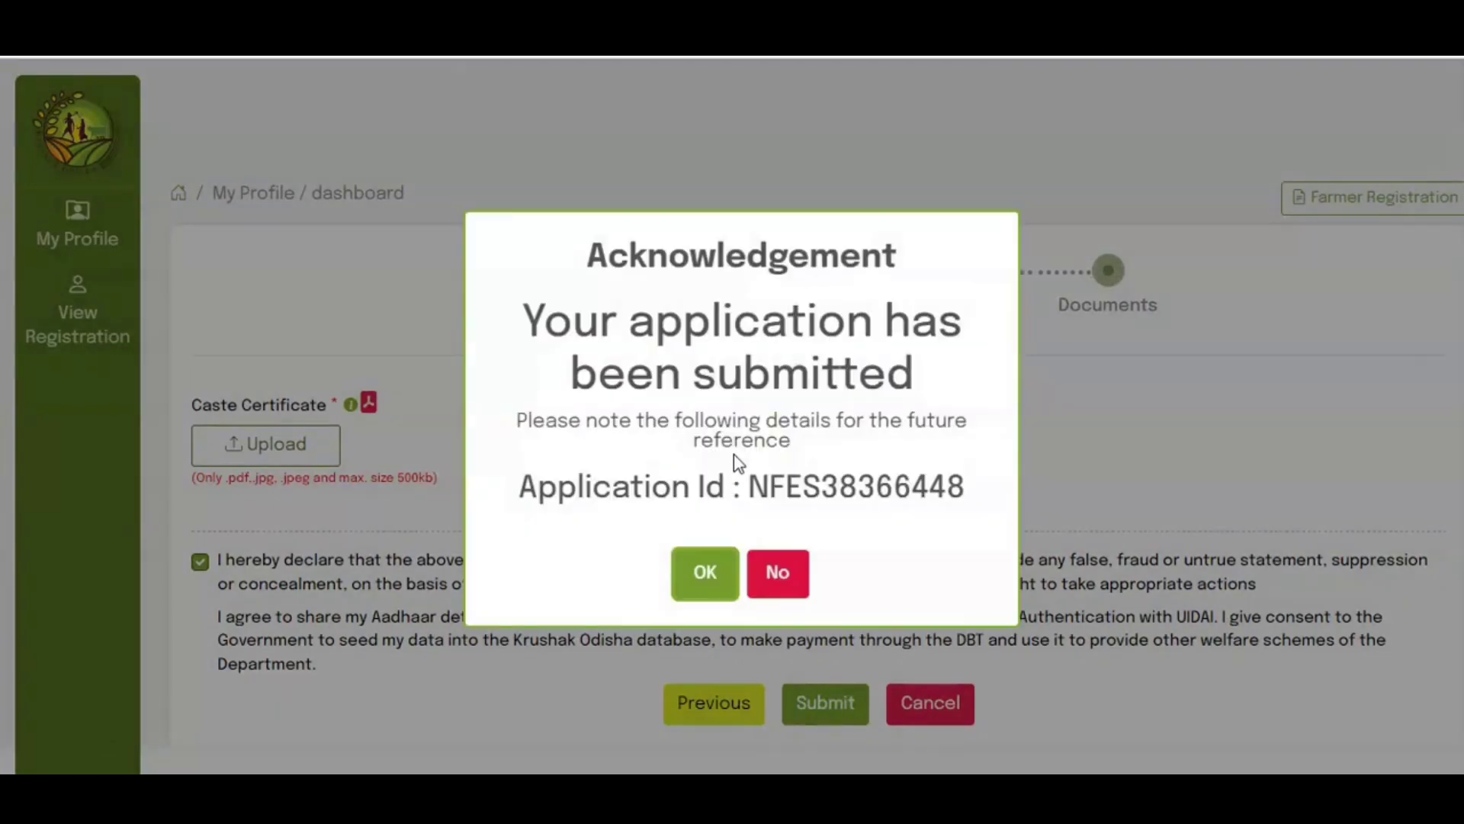